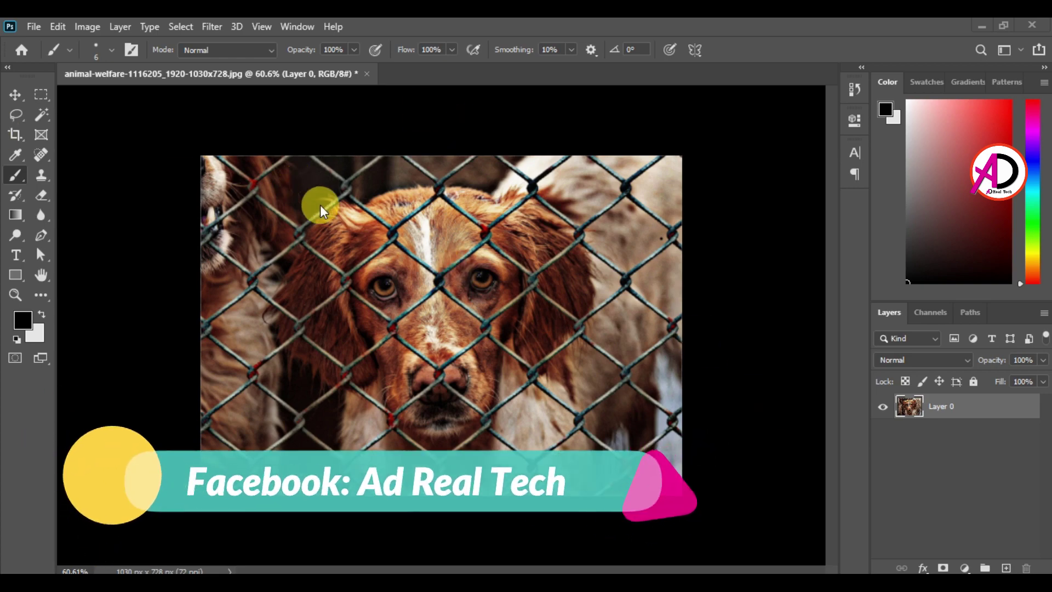
Add a new layer above the dog photo and name it fence.
scroll(320, 205, up, 5)
scroll(475, 340, down, 6)
scroll(475, 339, up, 6)
scroll(470, 328, down, 3)
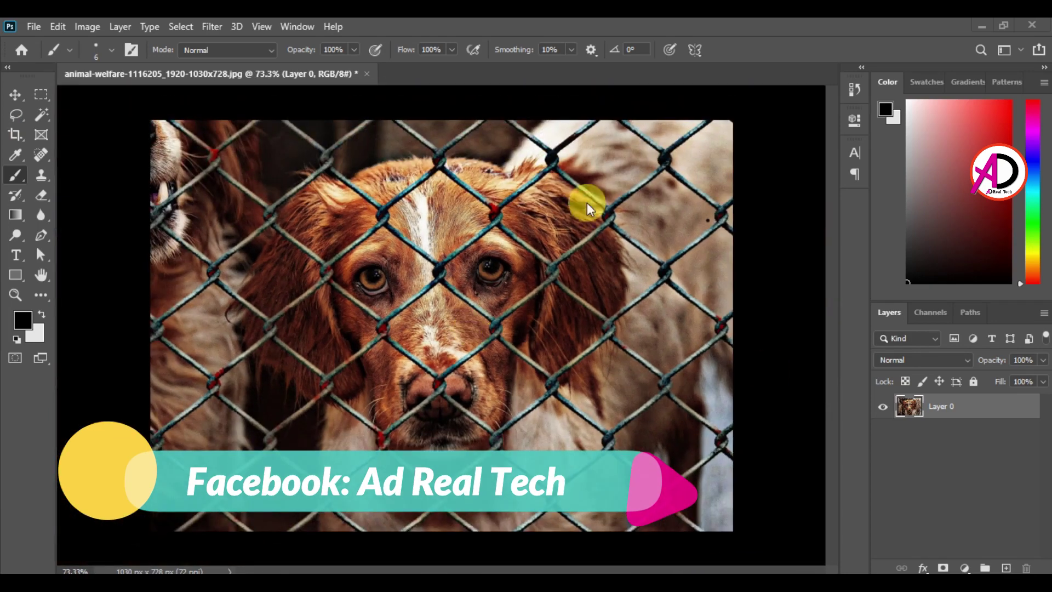
click(1006, 569)
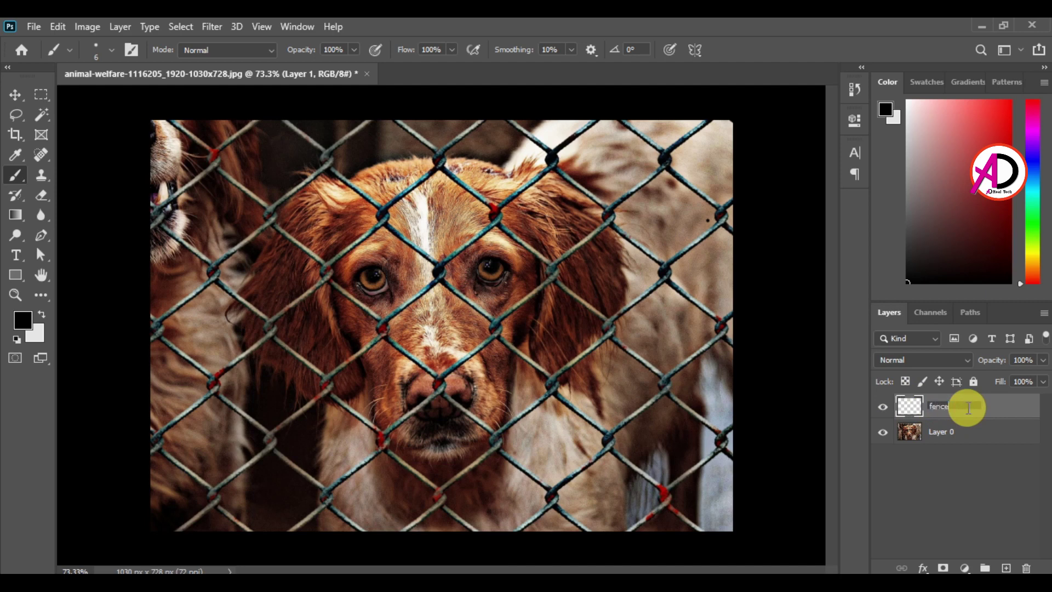
click(952, 453)
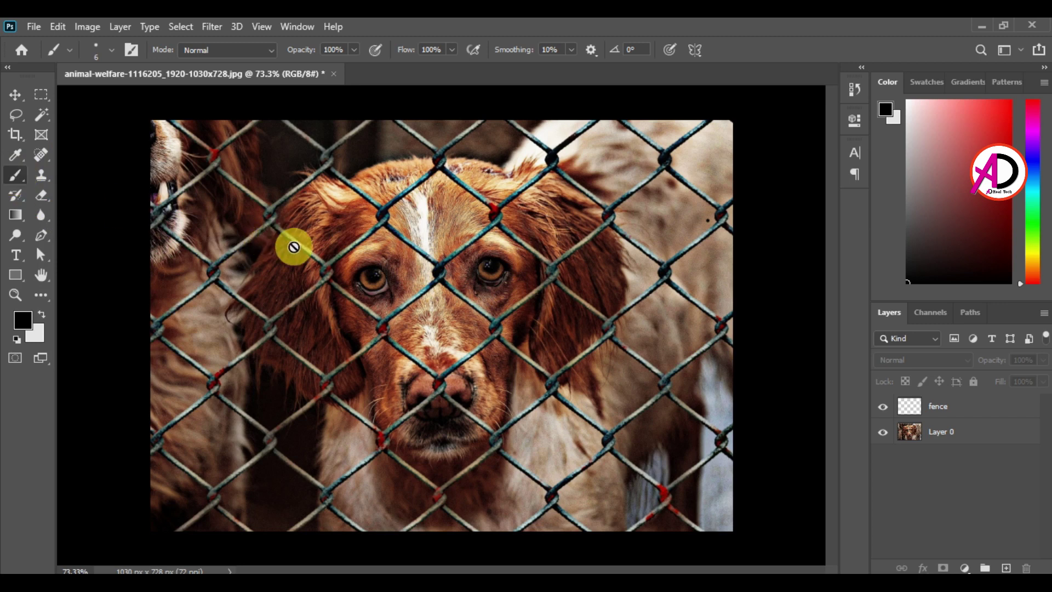
Choose the Hard Round preset with 100% hardness for the Brush tool.
click(70, 50)
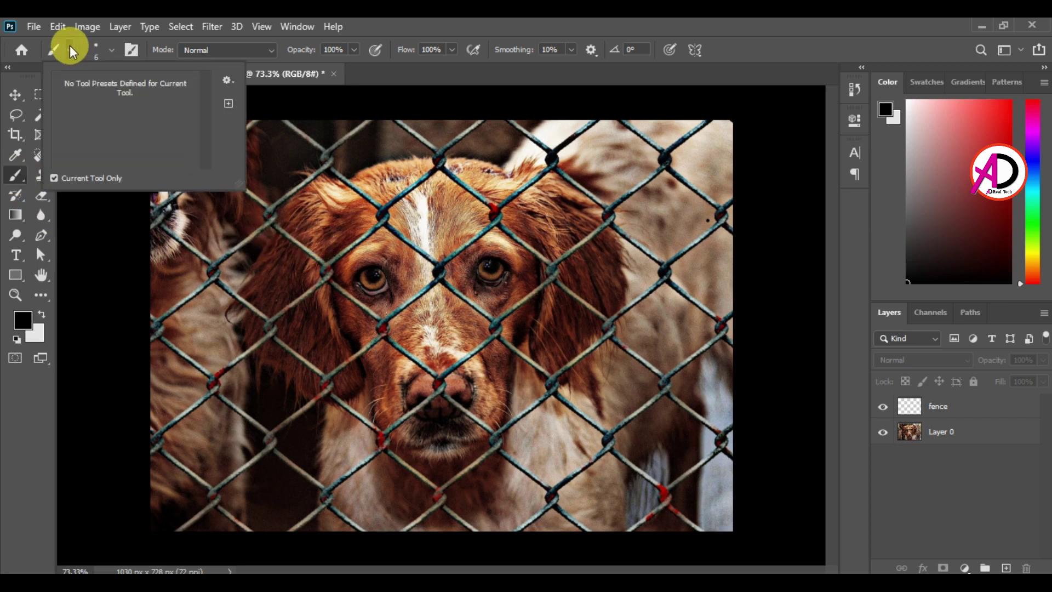
click(106, 52)
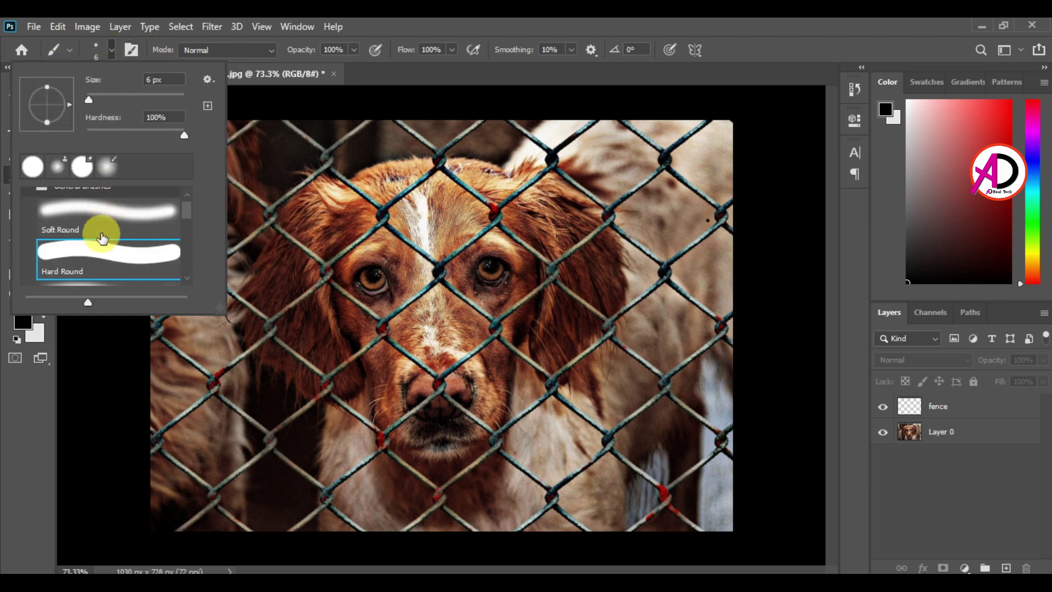
click(98, 253)
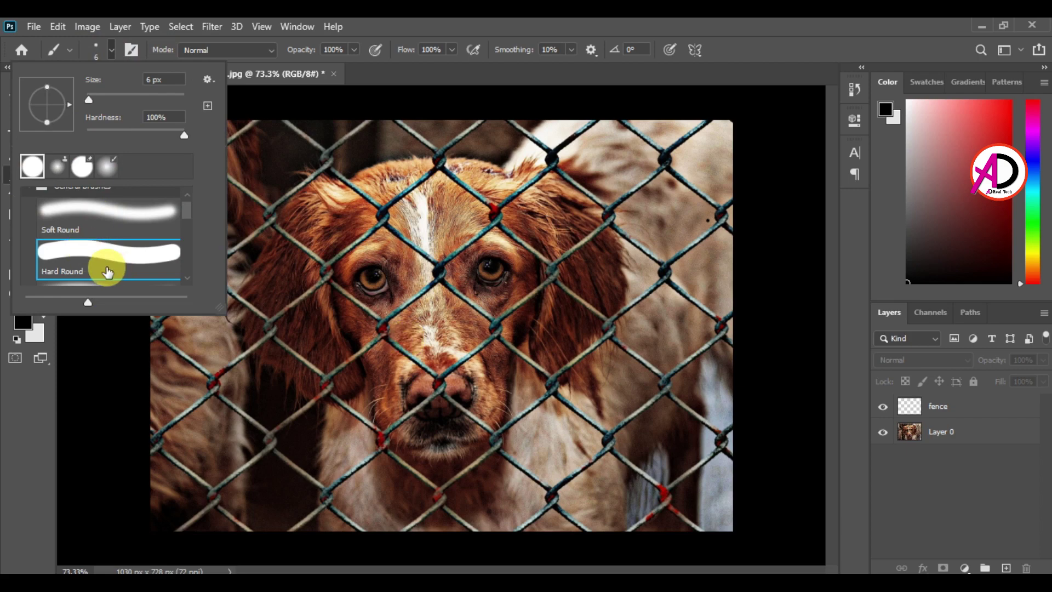
double_click(108, 271)
click(473, 349)
click(504, 241)
scroll(518, 323, up, 1)
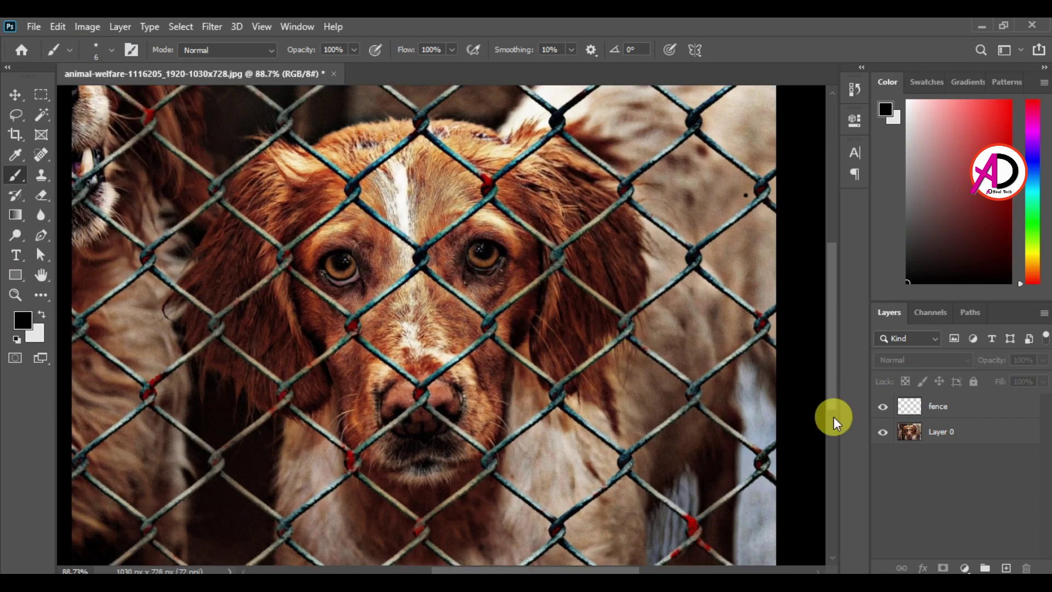
Make the fence layer active and set the brush size to 26 px, slightly wider than the wires.
click(990, 408)
scroll(430, 328, up, 2)
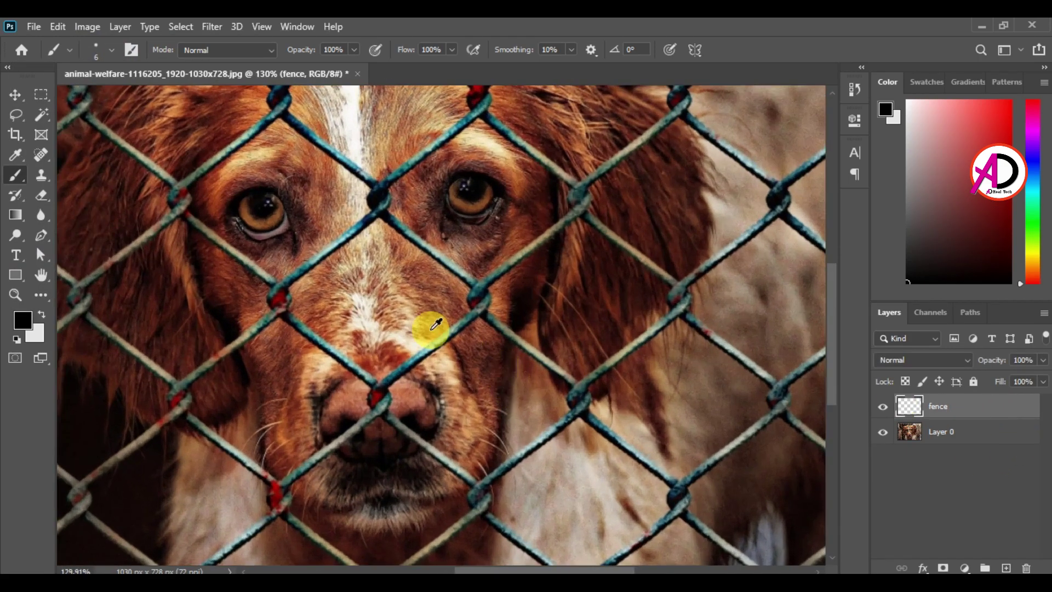
scroll(461, 352, down, 3)
scroll(450, 288, up, 2)
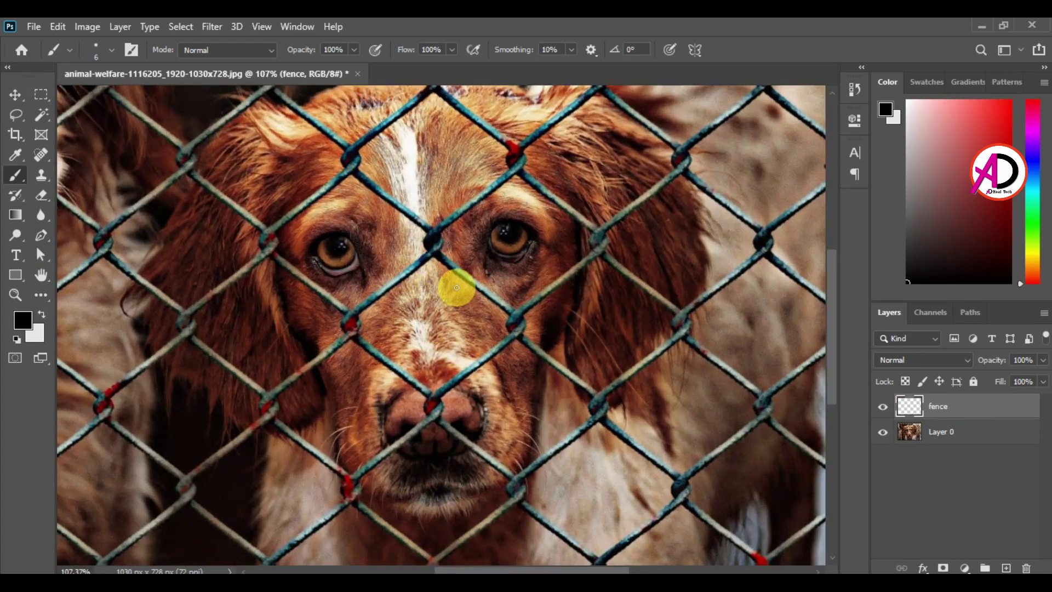
right_click(440, 279)
drag(524, 316, 539, 317)
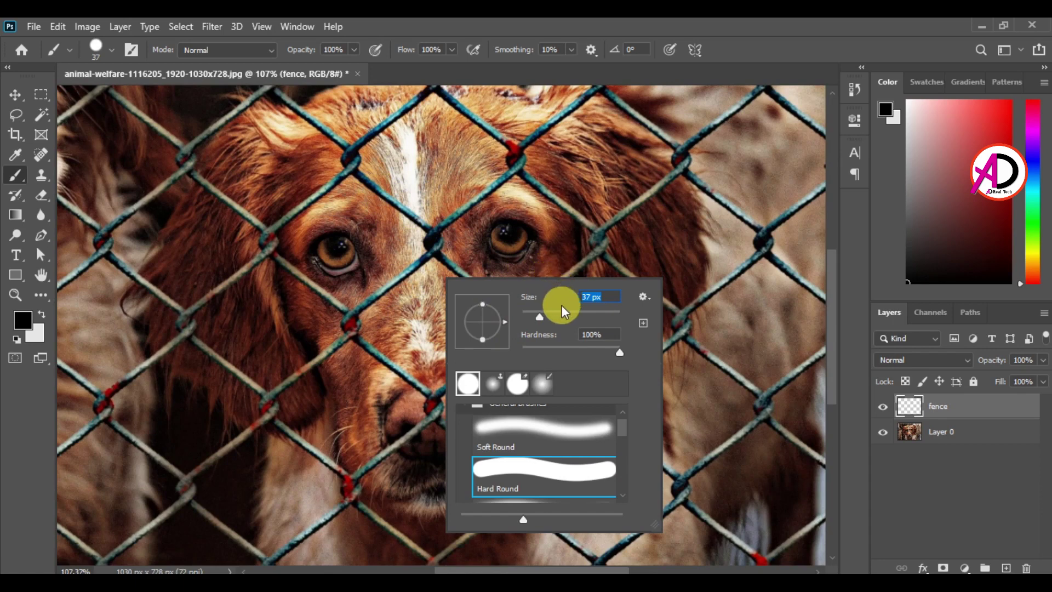
drag(539, 317, 534, 317)
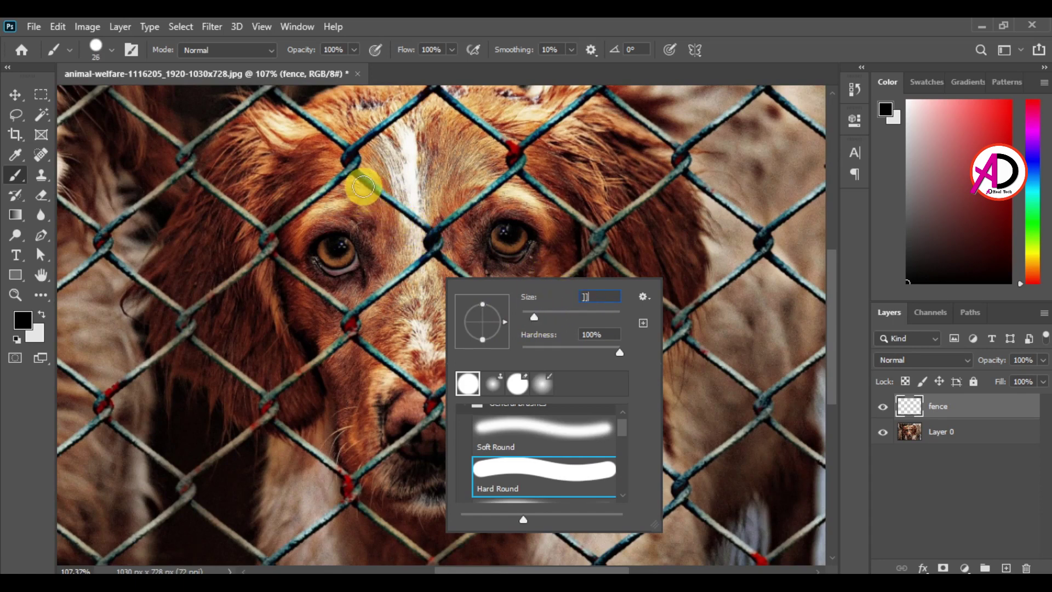
click(363, 186)
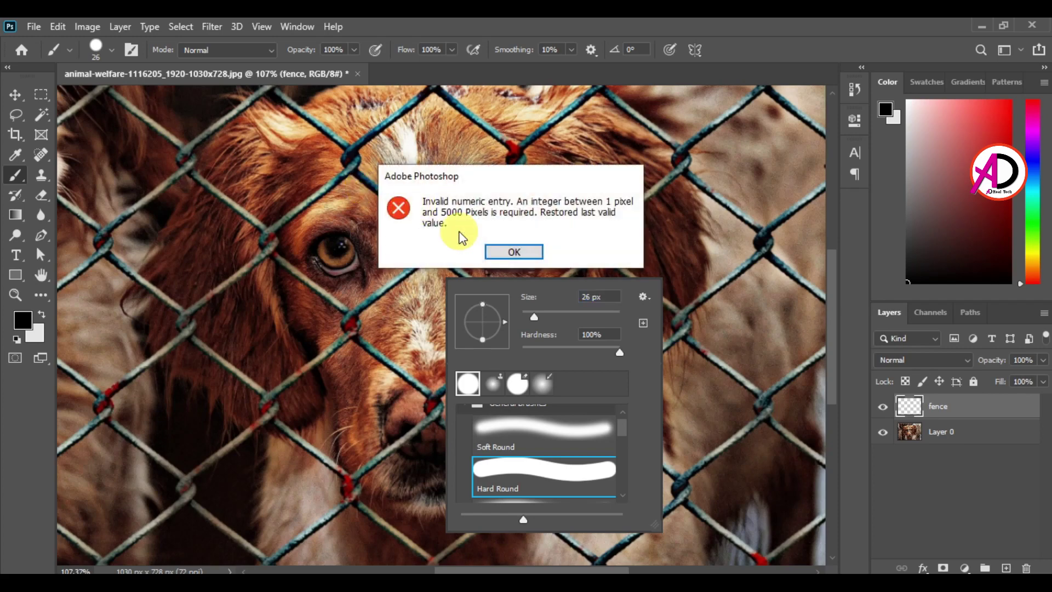
click(515, 253)
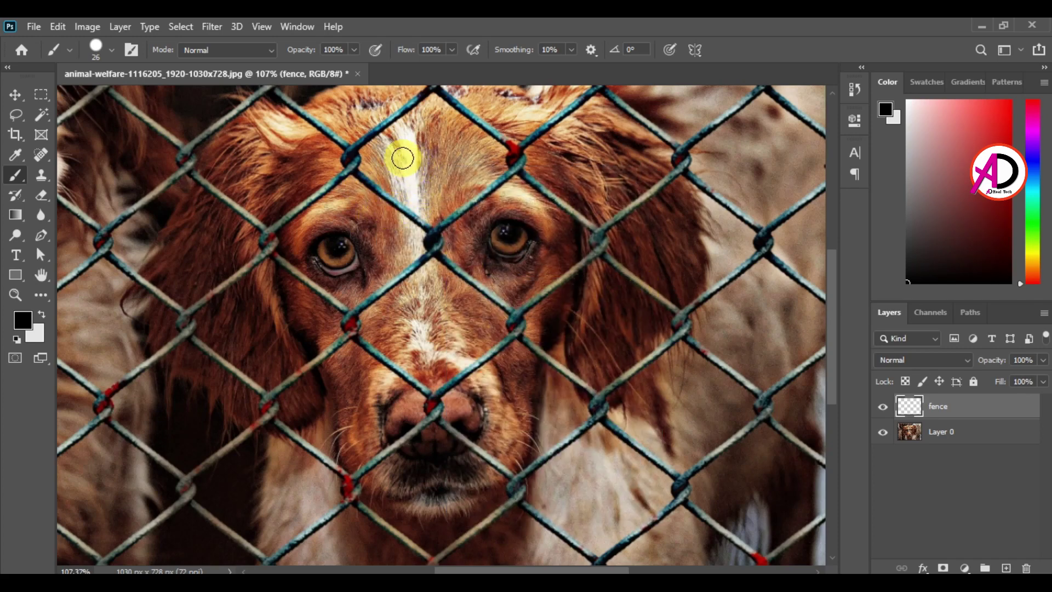
Paint straight black strokes over the wires from the forehead's left knot down and around the diamond across the dog's muzzle.
scroll(426, 240, up, 2)
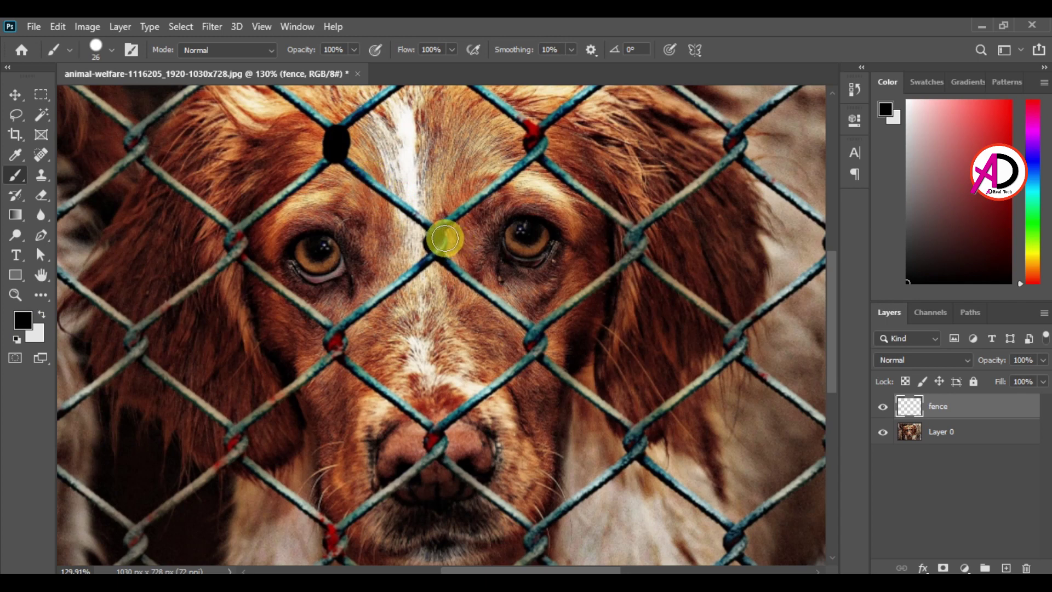
shift+click(429, 229)
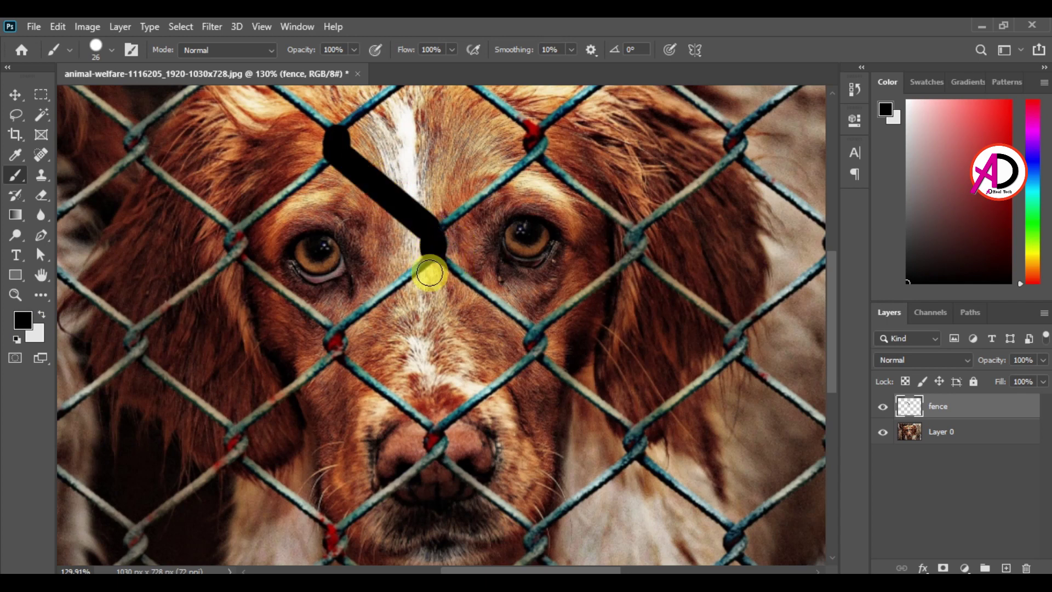
shift+click(344, 332)
scroll(418, 308, up, 2)
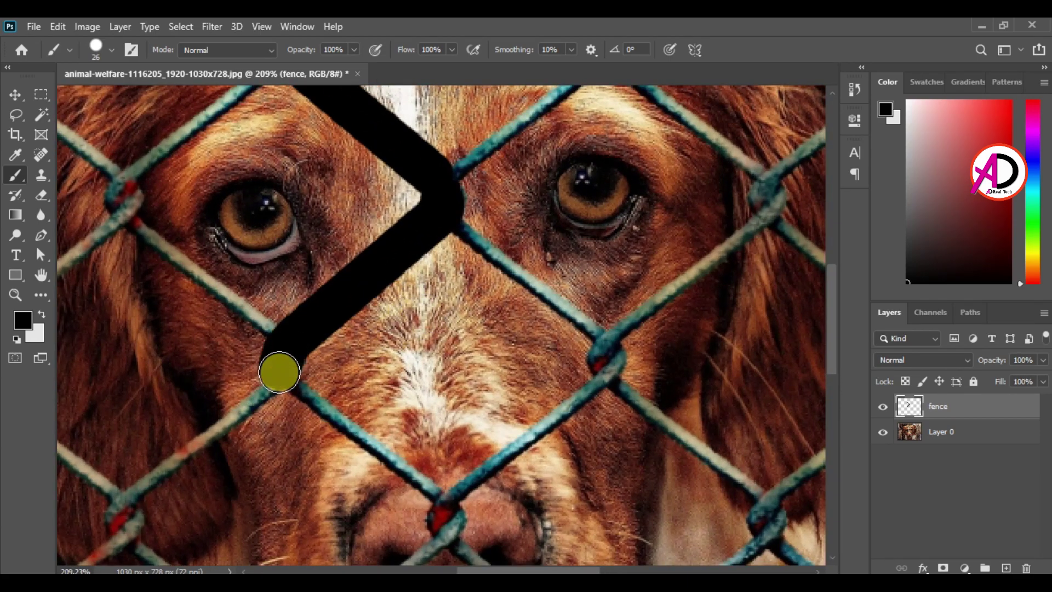
drag(347, 395, 307, 223)
shift+click(370, 309)
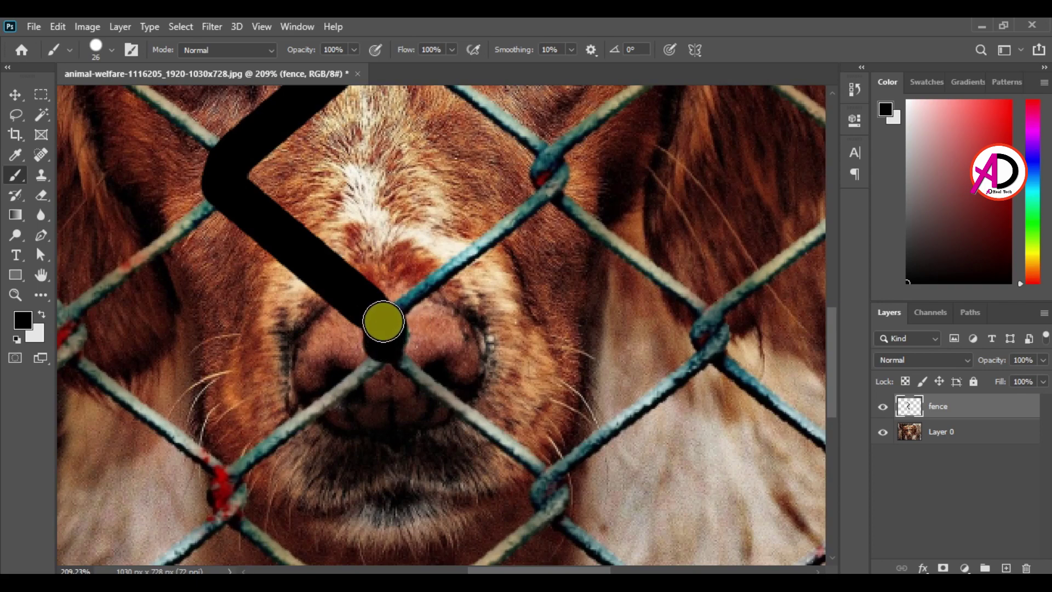
shift+click(531, 207)
shift+click(549, 166)
drag(563, 163, 581, 332)
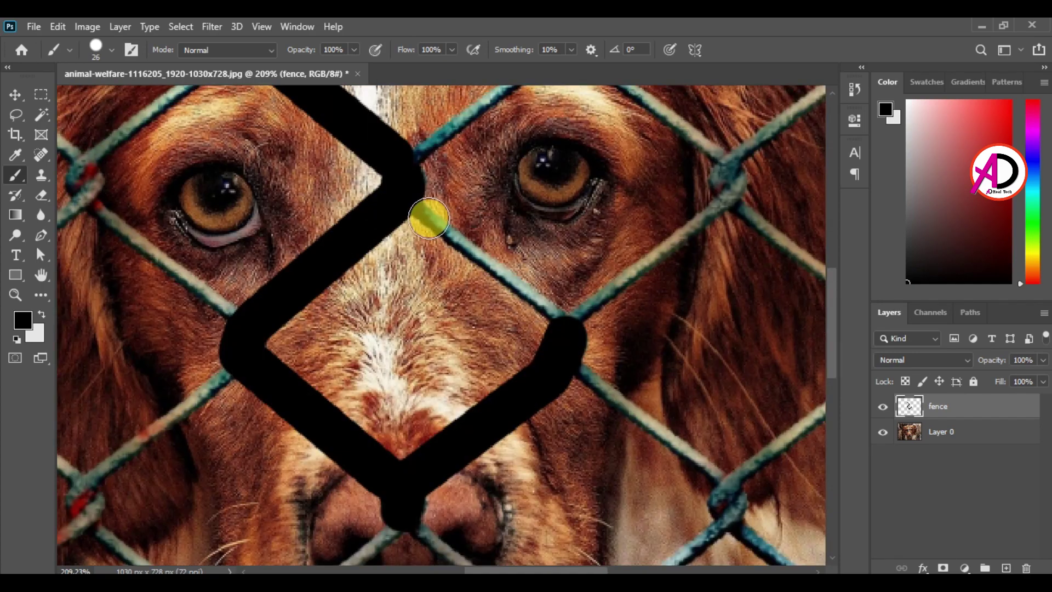
shift+click(428, 218)
Cover the remaining wires enclosing the diamond on the dog's forehead with straight black strokes.
scroll(500, 237, up, 3)
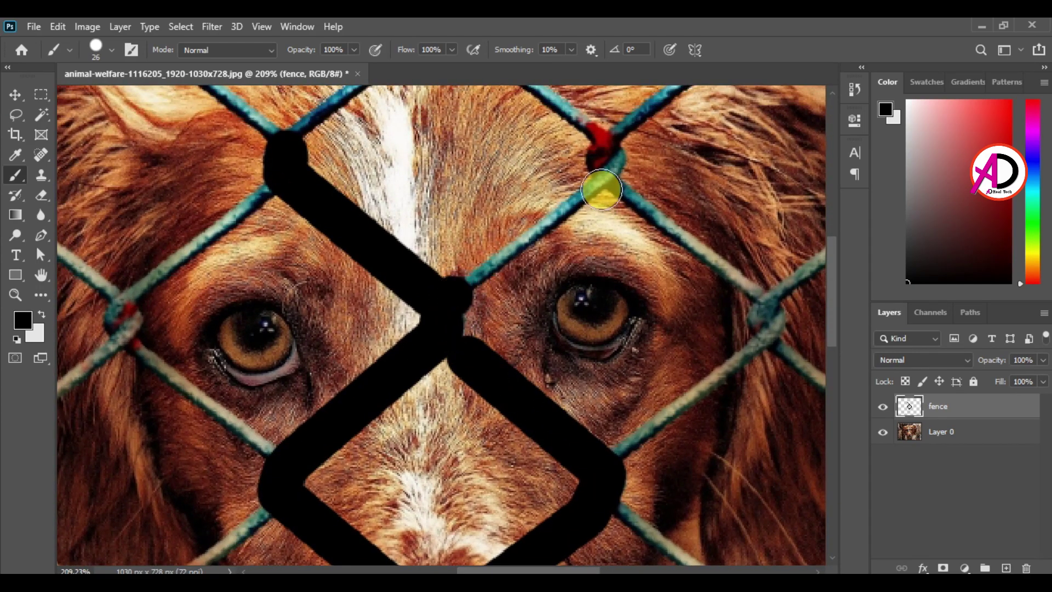
shift+click(623, 162)
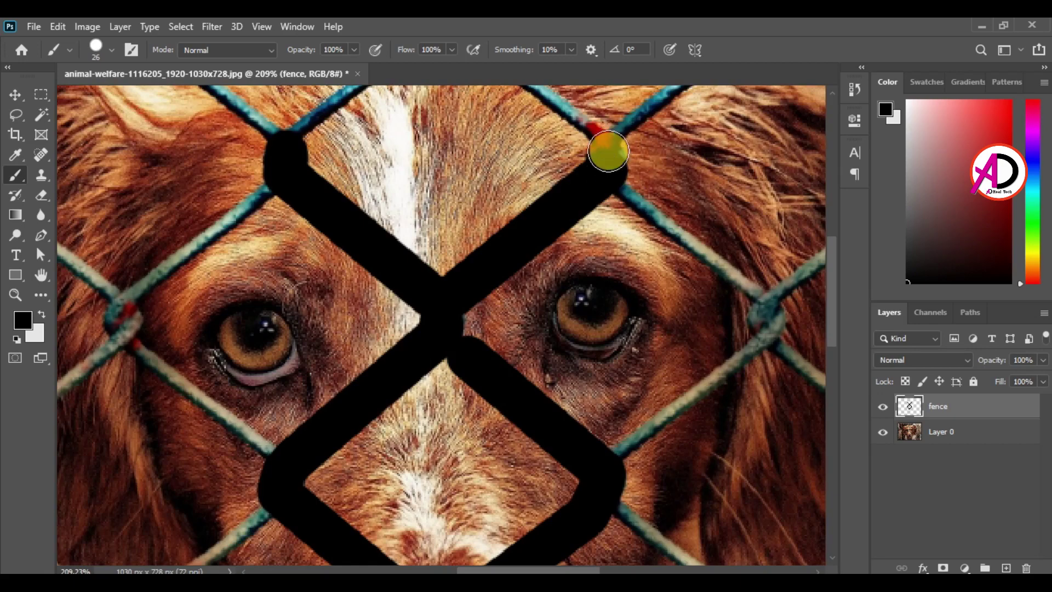
drag(608, 150, 634, 308)
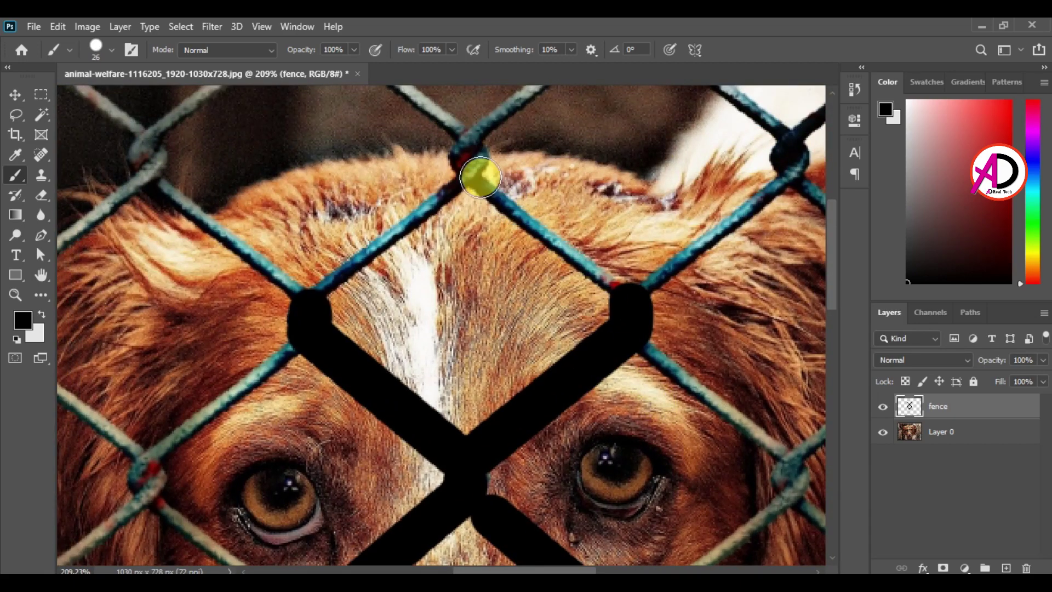
shift+click(481, 179)
shift+click(301, 294)
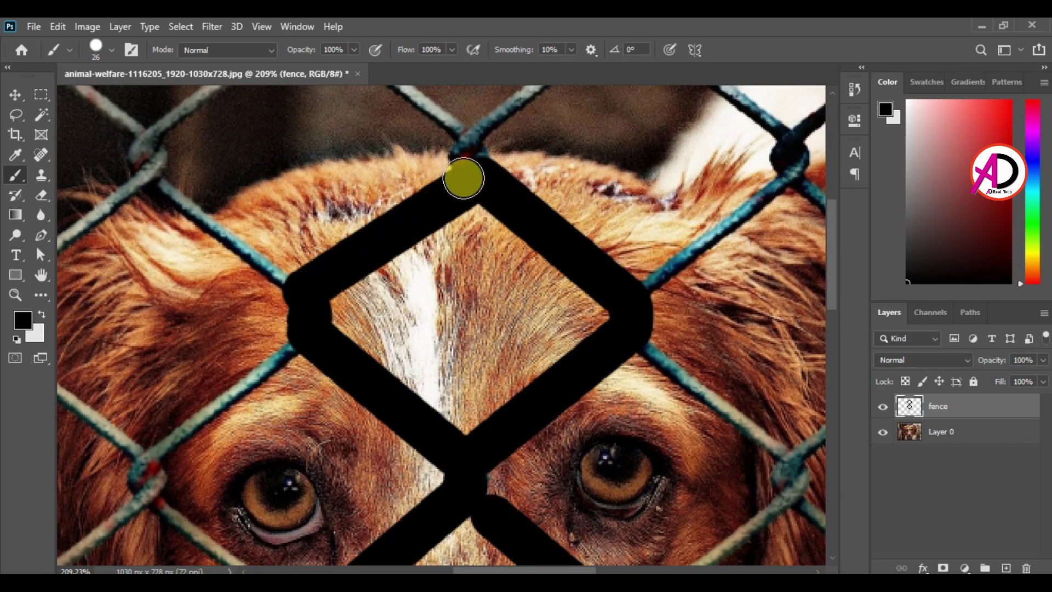
Paint black over the two wires running from the knot on top of the head to the image's upper edge.
drag(462, 176, 501, 342)
key(ctrl+z)
shift+click(573, 223)
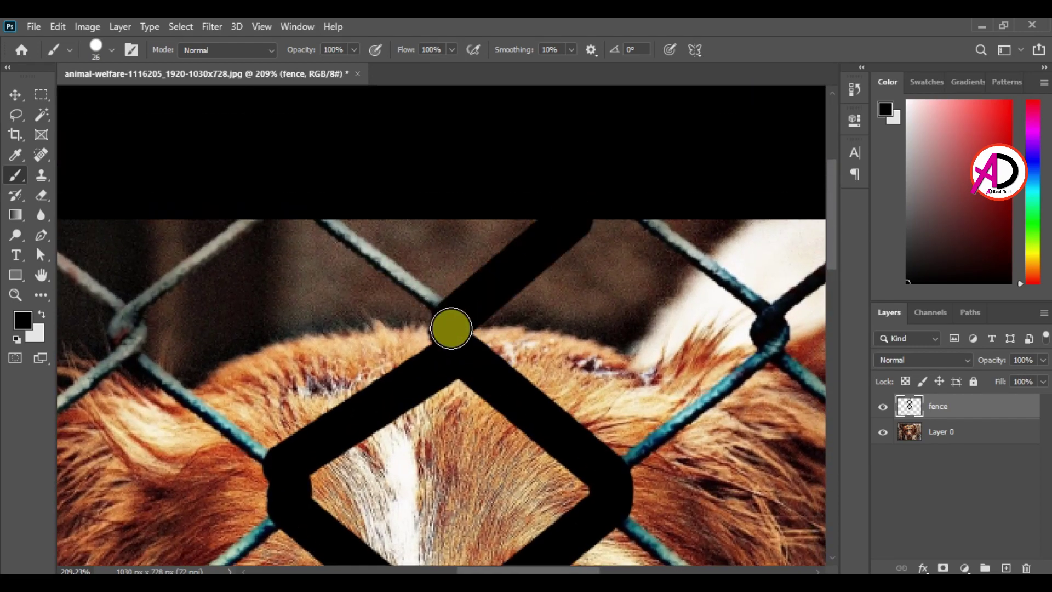
click(451, 327)
shift+click(327, 223)
Cover the knot above the dog's left ear and its wire up to the image's upper edge in black.
drag(239, 237, 417, 203)
drag(305, 287, 304, 310)
shift+click(420, 187)
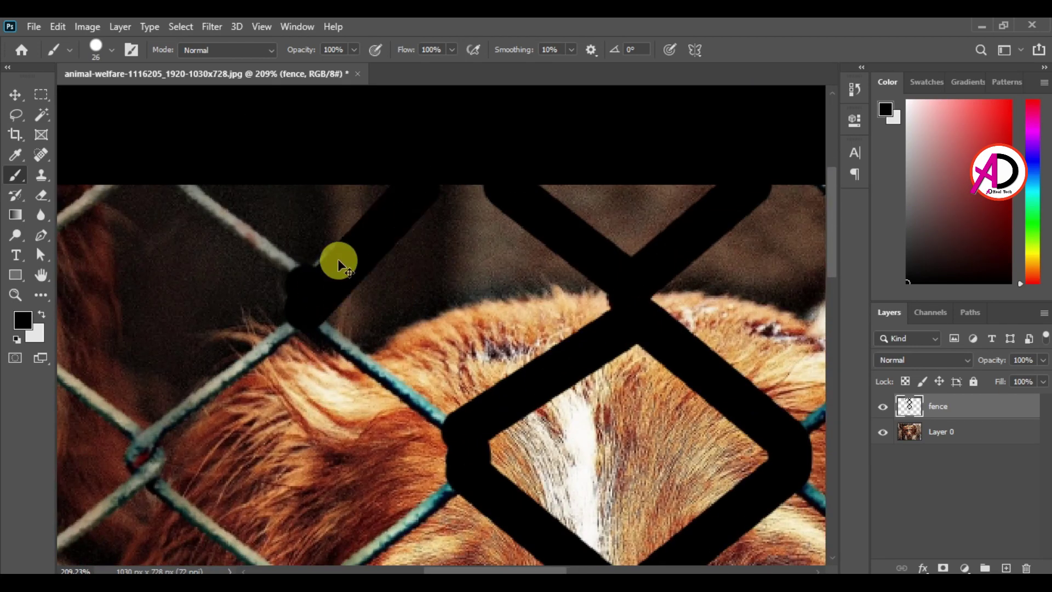
key(ctrl+z)
click(423, 192)
shift+click(306, 286)
drag(380, 297, 422, 220)
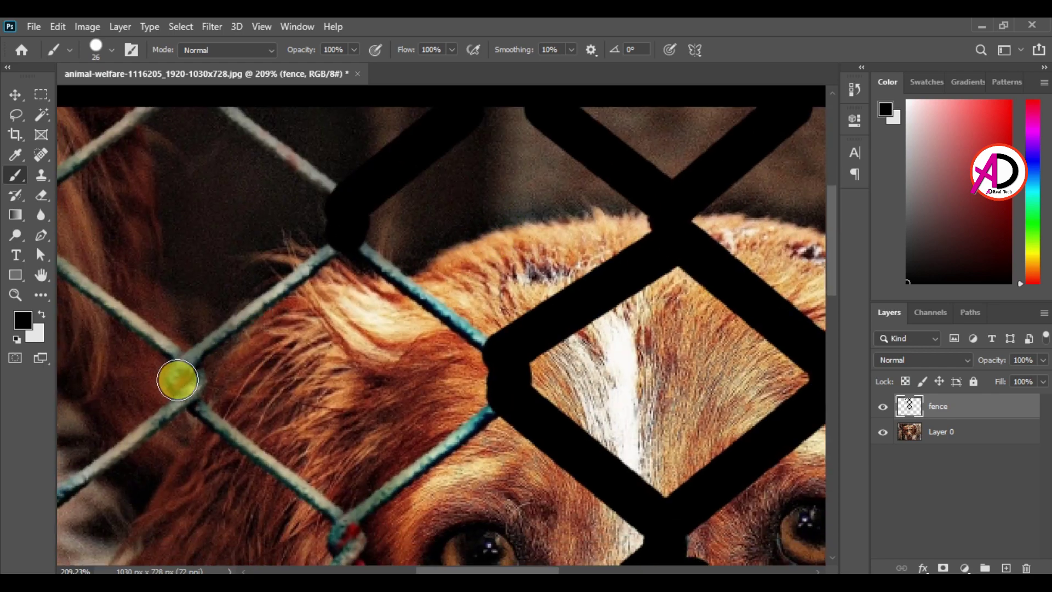
Paint straight black strokes over the two upper wires of the diamond around the left ear.
drag(180, 382, 186, 367)
shift+click(347, 246)
mouse_move(349, 244)
mouse_down()
mouse_move(488, 155)
mouse_move(424, 188)
mouse_up()
shift+click(566, 297)
drag(565, 297, 555, 226)
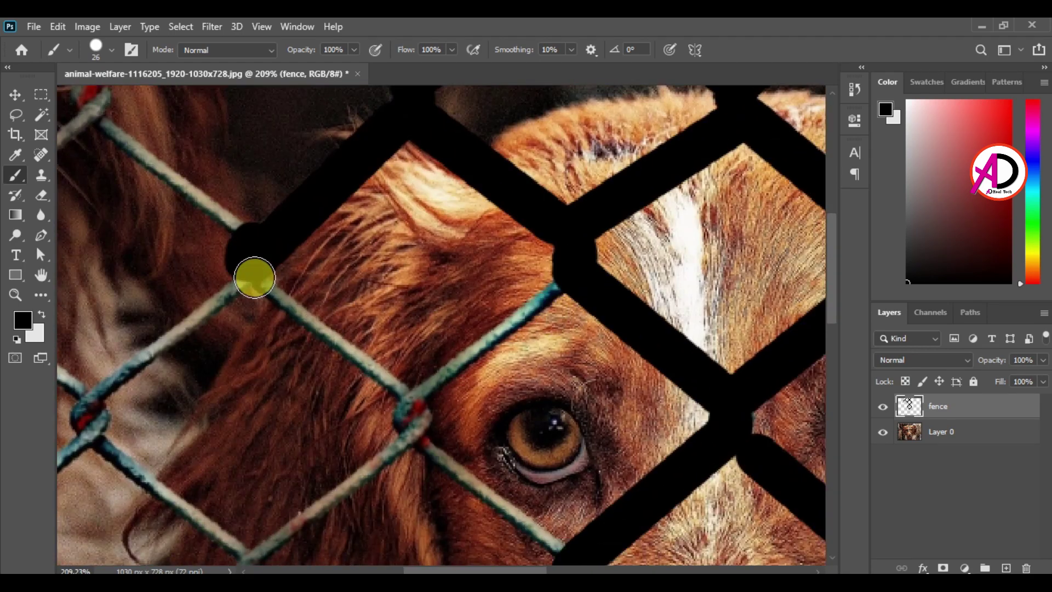
Cover the two lower wires of the left ear's diamond and the knot beside the left eye in black.
shift+click(250, 274)
key(ctrl+z)
shift+click(406, 397)
drag(406, 397, 413, 421)
shift+click(553, 287)
key(ctrl+z)
click(425, 392)
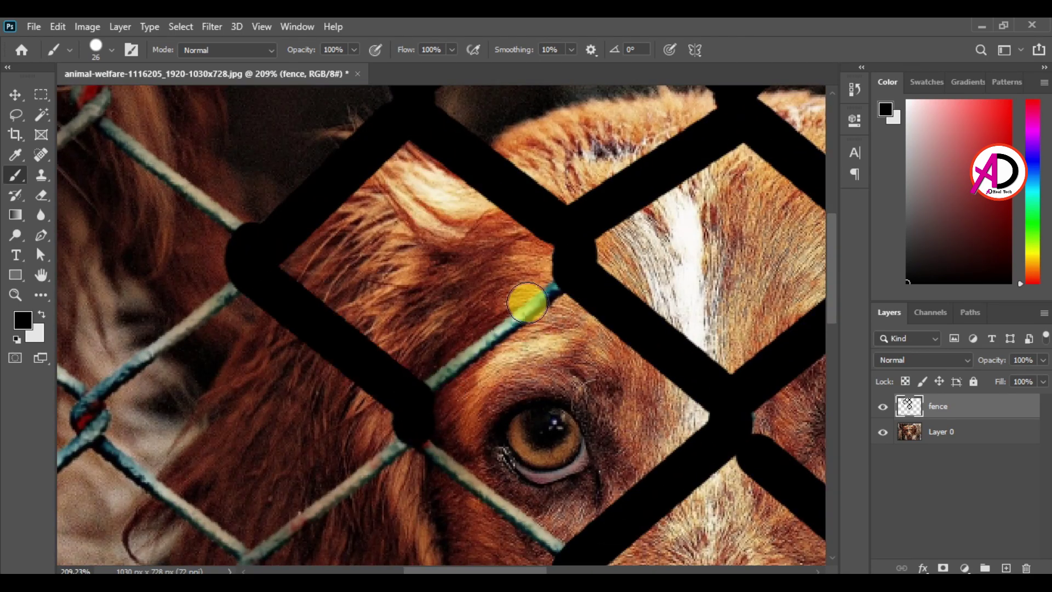
shift+click(548, 287)
Paint black over the wires from the knot on the lower left ear, past the knot beside the eye, to the muzzle diamond.
drag(495, 410, 489, 316)
scroll(488, 317, down, 2)
scroll(488, 316, left, 1)
click(277, 399)
shift+click(425, 277)
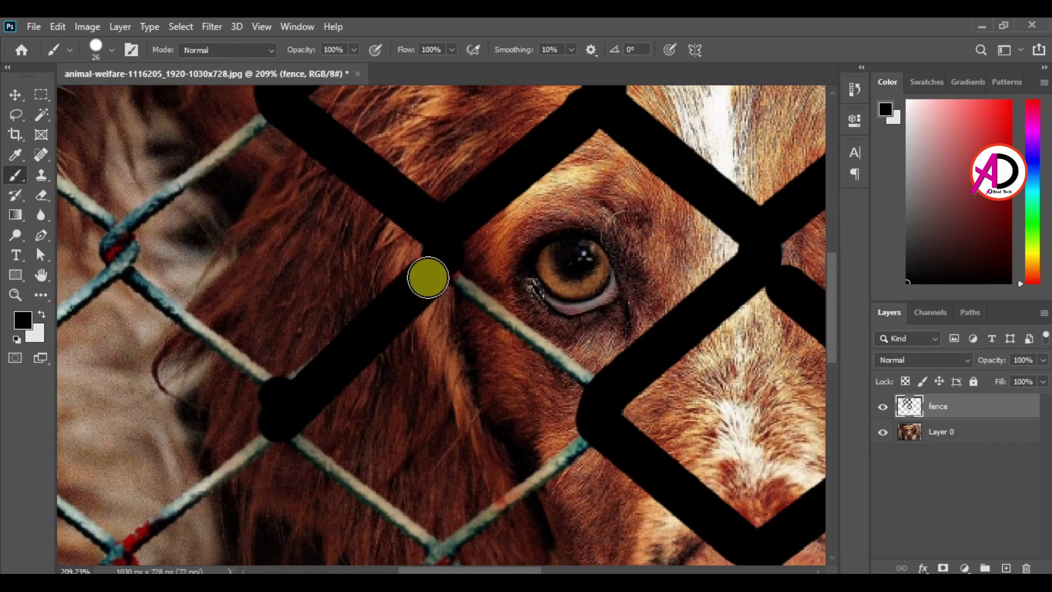
scroll(452, 425, down, 4)
key(ctrl+z)
drag(362, 408, 365, 419)
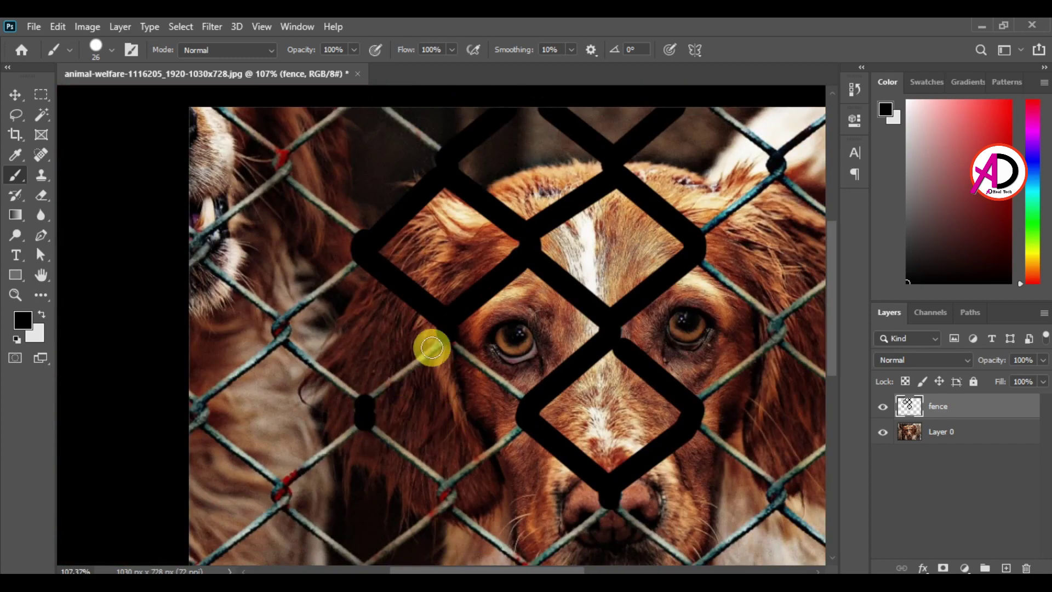
shift+click(439, 347)
key(ctrl+z)
click(362, 406)
shift+click(444, 348)
shift+click(527, 401)
Cover the wire running down from the left ear's outer knot to the knot over the neighbouring dog in black.
scroll(479, 408, down, 5)
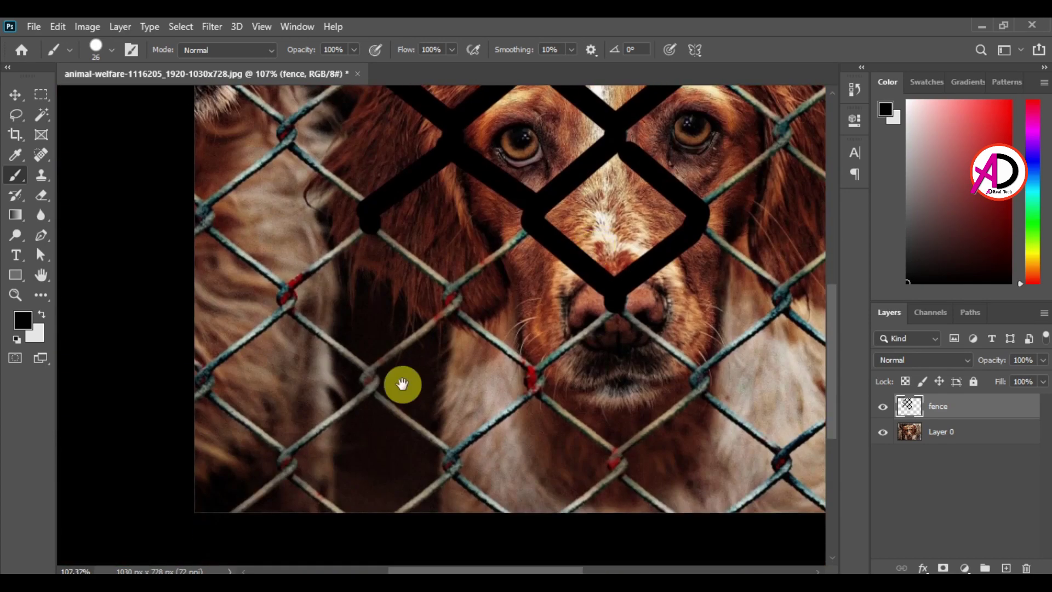
scroll(460, 434, up, 3)
click(281, 241)
shift+click(364, 156)
Paint black over the wire from the left ear's outer knot to the upper-left knot and both wires above it.
mouse_move(408, 282)
mouse_down()
mouse_move(418, 352)
mouse_move(442, 413)
mouse_up()
shift+click(319, 203)
key(ctrl+z)
click(398, 278)
shift+click(323, 204)
shift+click(383, 146)
click(318, 193)
shift+click(255, 150)
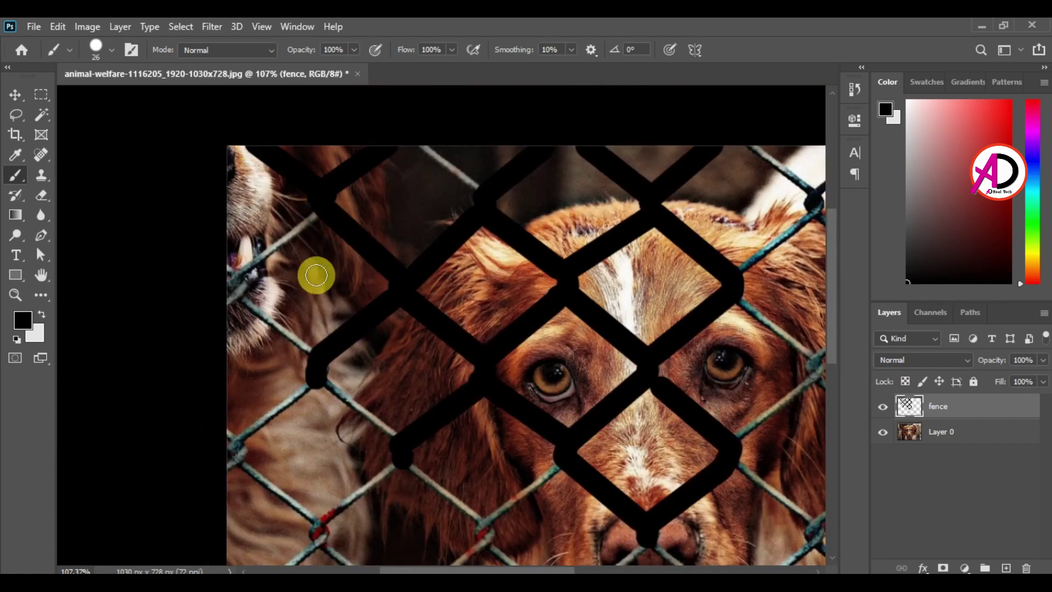
Cover the wires crossing the neighbouring dog's mouth, out to the photo's left edge and back to the knot below, in black.
shift+click(321, 217)
key(ctrl+z)
click(322, 213)
shift+click(235, 280)
click(228, 302)
shift+click(318, 367)
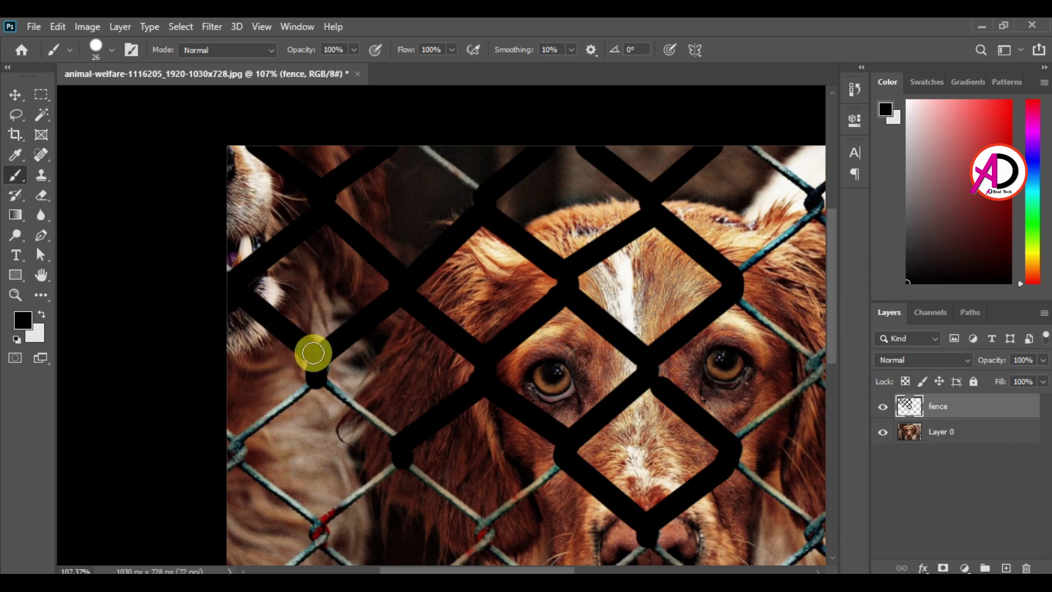
Paint straight black strokes over the wires enclosing the diamond on the neighbouring dog's body below its mouth.
shift+click(236, 460)
shift+click(322, 534)
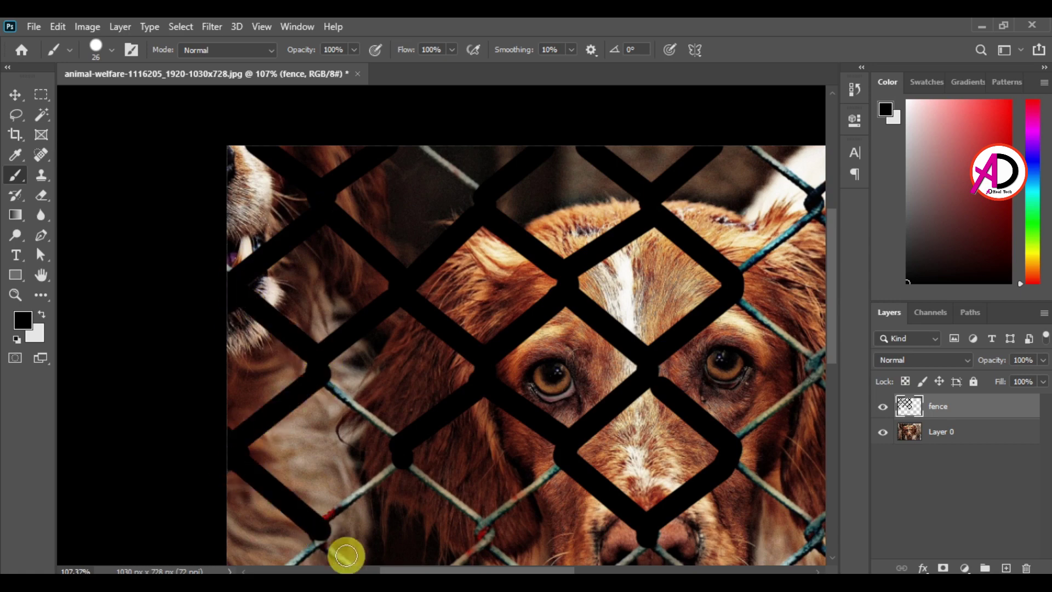
scroll(332, 471, down, 3)
shift+click(404, 298)
shift+click(328, 223)
Cover the lower-left wires out to the photo's left edge, back to the lowest knot and down to the bottom edge in black.
drag(278, 420, 265, 335)
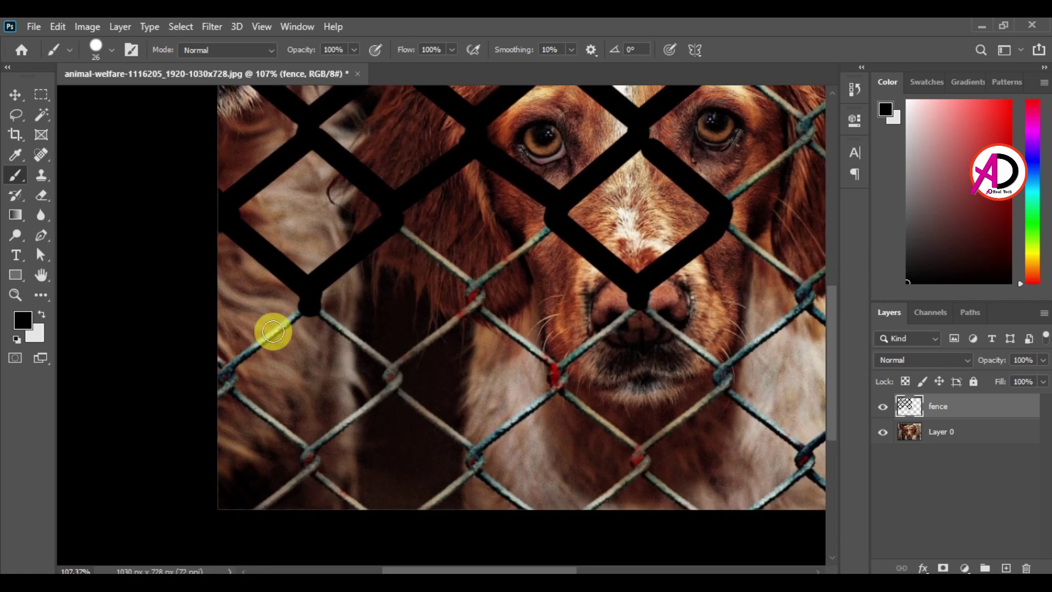
click(309, 301)
shift+click(223, 377)
shift+click(312, 457)
drag(324, 462, 339, 368)
shift+click(376, 416)
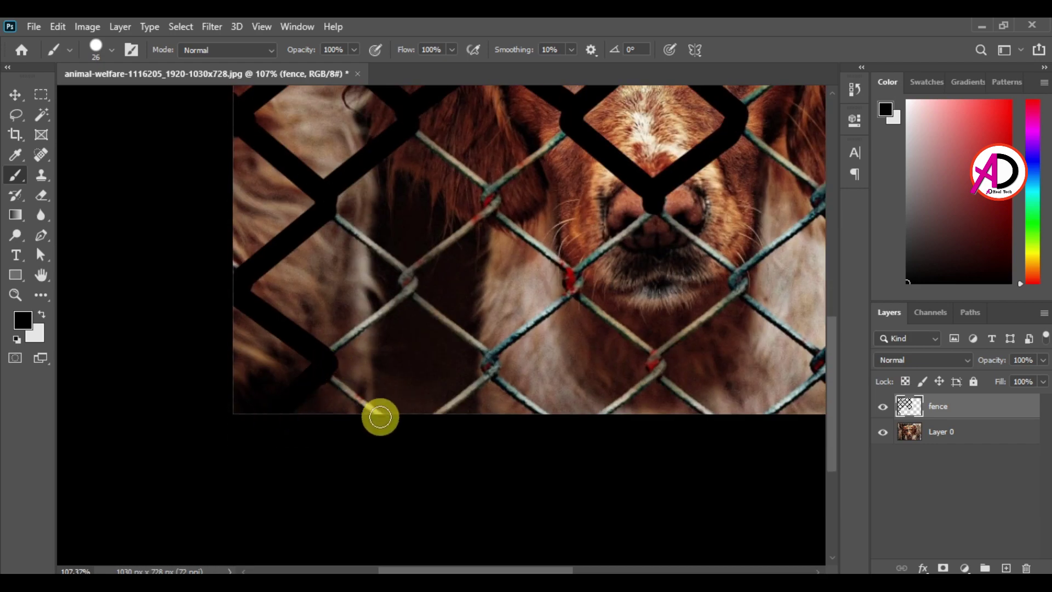
Paint black over the wires enclosing the diamond beneath the main dog's left ear and up to the knot on its cheek.
scroll(395, 326, up, 2)
shift+click(406, 313)
click(328, 253)
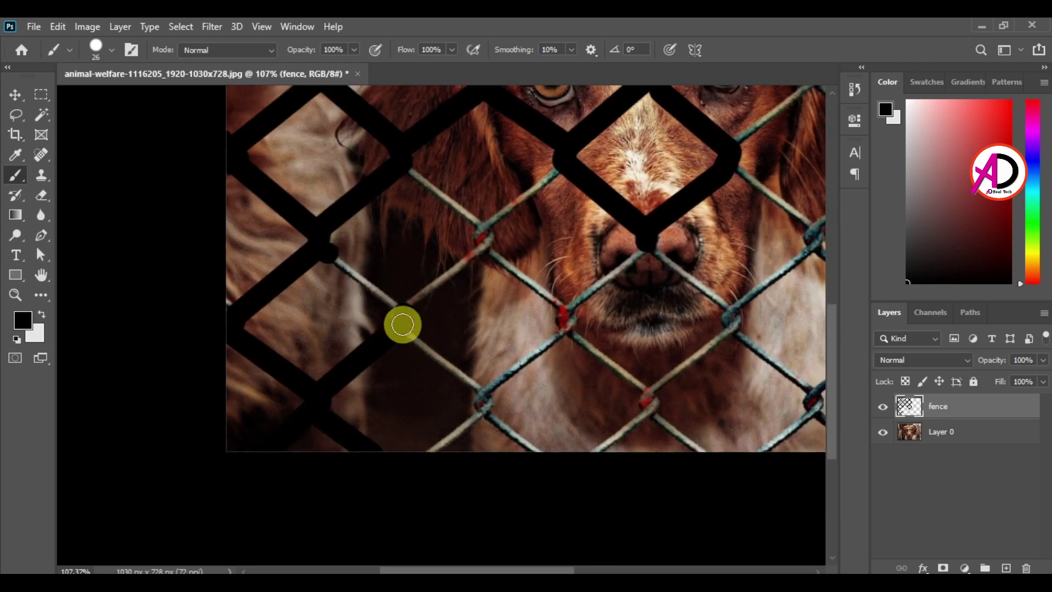
shift+click(403, 323)
shift+click(485, 235)
shift+click(408, 167)
drag(492, 261, 474, 307)
shift+click(542, 225)
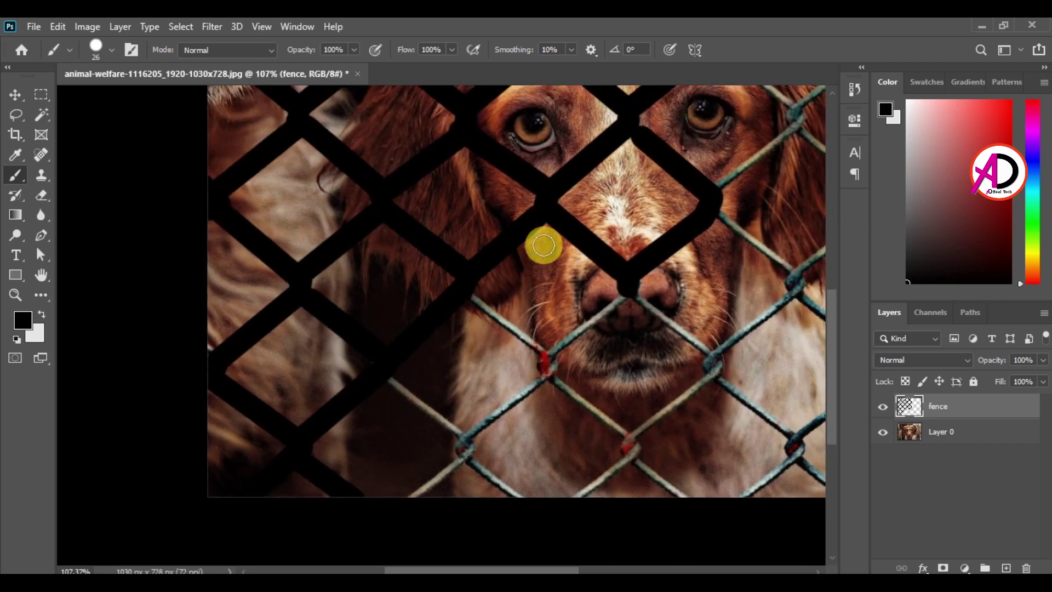
Cover the wires enclosing the diamond along the left side of the main dog's chest in black.
scroll(534, 236, down, 2)
scroll(534, 236, right, 1)
shift+click(503, 262)
shift+click(417, 344)
shift+click(343, 277)
drag(435, 363, 460, 281)
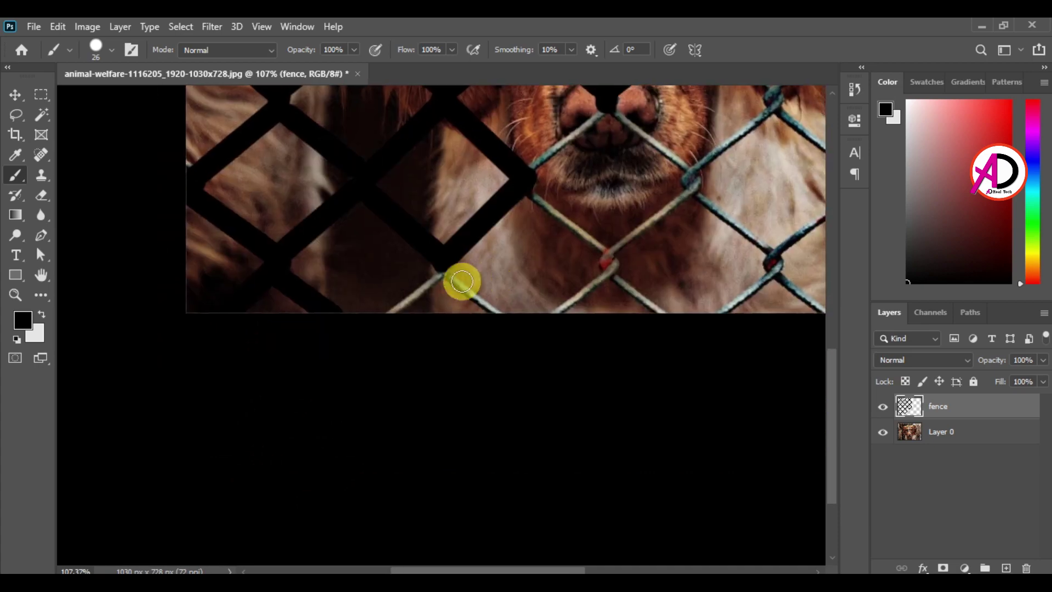
Paint straight black strokes over both wires running from the chest's lower-left knot to the photo's bottom edge.
shift+click(441, 263)
shift+click(389, 309)
shift+click(443, 266)
shift+click(507, 309)
Cover the wire from the knot left of the mouth to the knot below the chin, and on to the bottom edge, in black.
drag(557, 324, 512, 388)
shift+click(478, 255)
key(ctrl+z)
click(482, 262)
shift+click(563, 327)
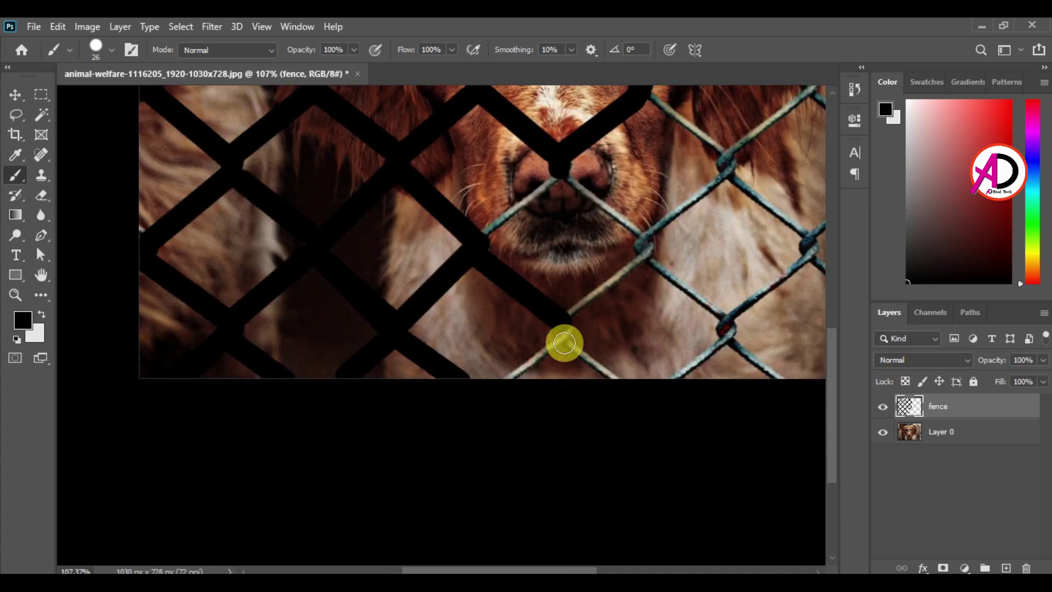
shift+click(512, 378)
Paint black over the wires crossing the nose and mouth, and the one returning to the knot below the chin.
drag(587, 394, 548, 500)
click(443, 350)
shift+click(519, 282)
shift+click(602, 347)
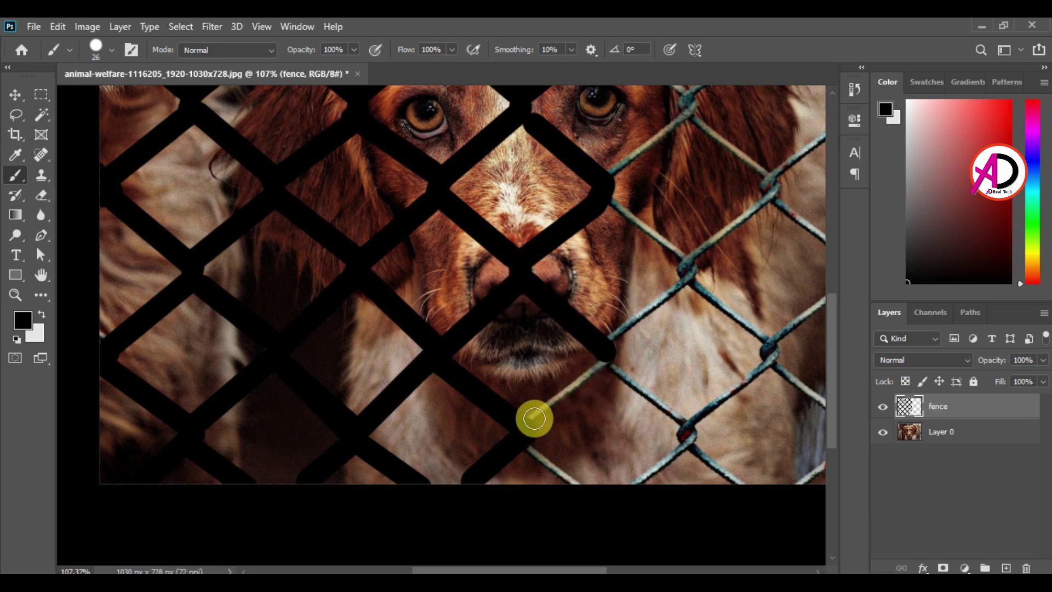
shift+click(529, 422)
Cover the wires zigzagging from the mouth's right knot over the chest and right cheek up to the right ear in black.
shift+click(602, 347)
shift+click(686, 270)
shift+click(604, 193)
shift+click(687, 112)
drag(732, 178, 656, 392)
Paint black over the wires crossing the upper right ear, from the photo's top edge to the pale dog's body.
scroll(656, 391, up, 2)
scroll(615, 378, right, 1)
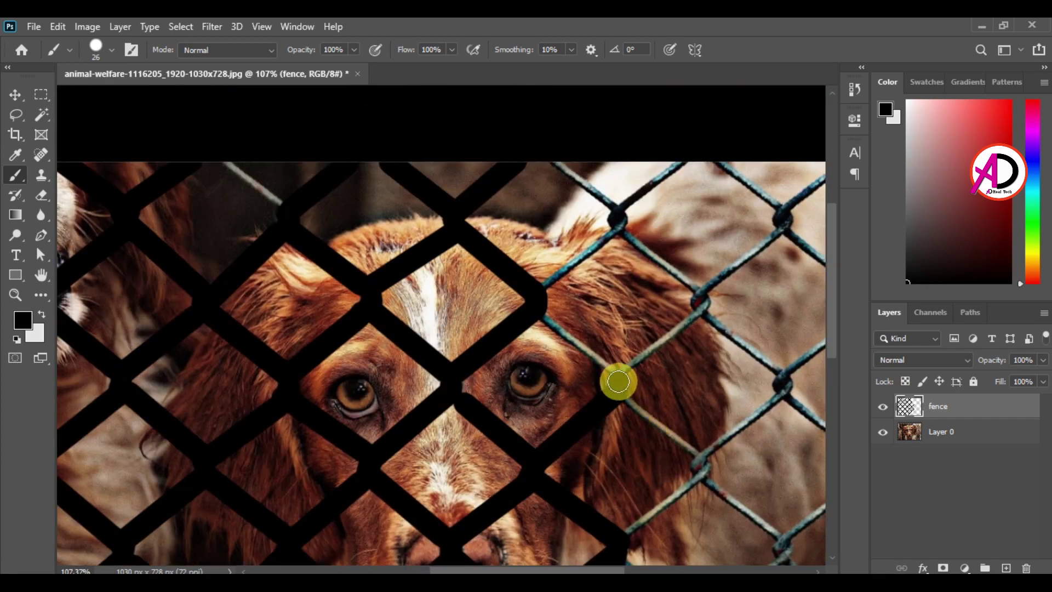
scroll(608, 304, up, 2)
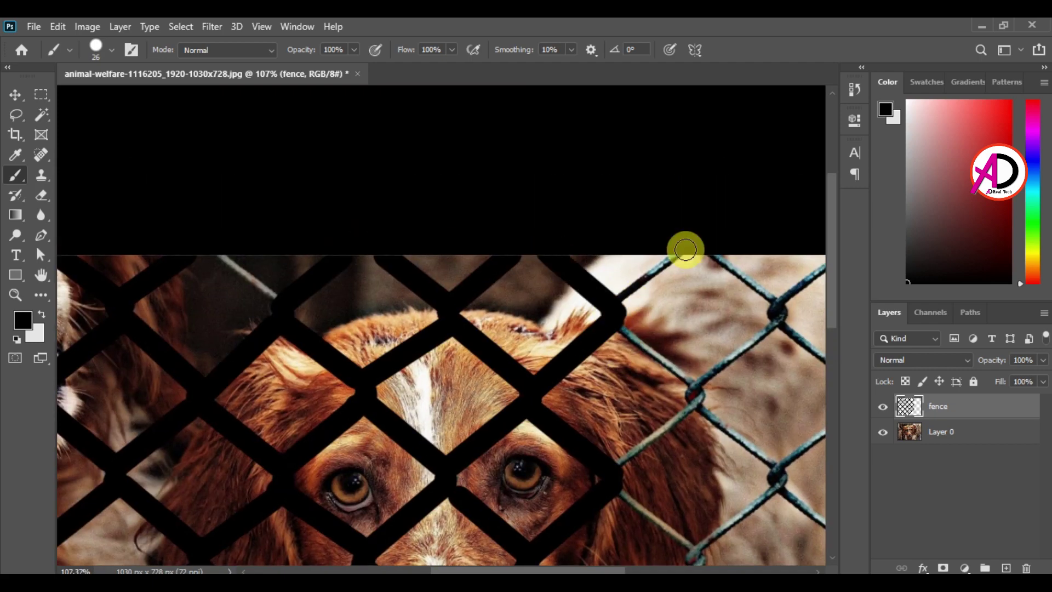
scroll(543, 230, down, 2)
scroll(542, 230, right, 2)
scroll(681, 308, down, 3)
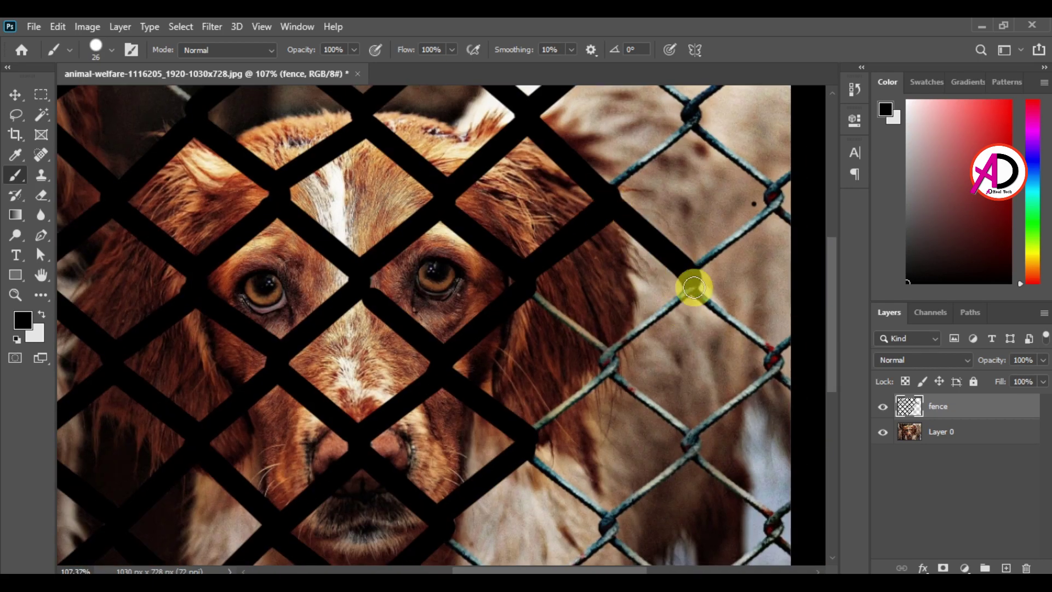
Cover the wires below the right ear and around the neighbouring diamonds on the pale dog's body in black.
scroll(559, 313, down, 3)
scroll(559, 312, left, 1)
key(z)
key(b)
shift+click(639, 257)
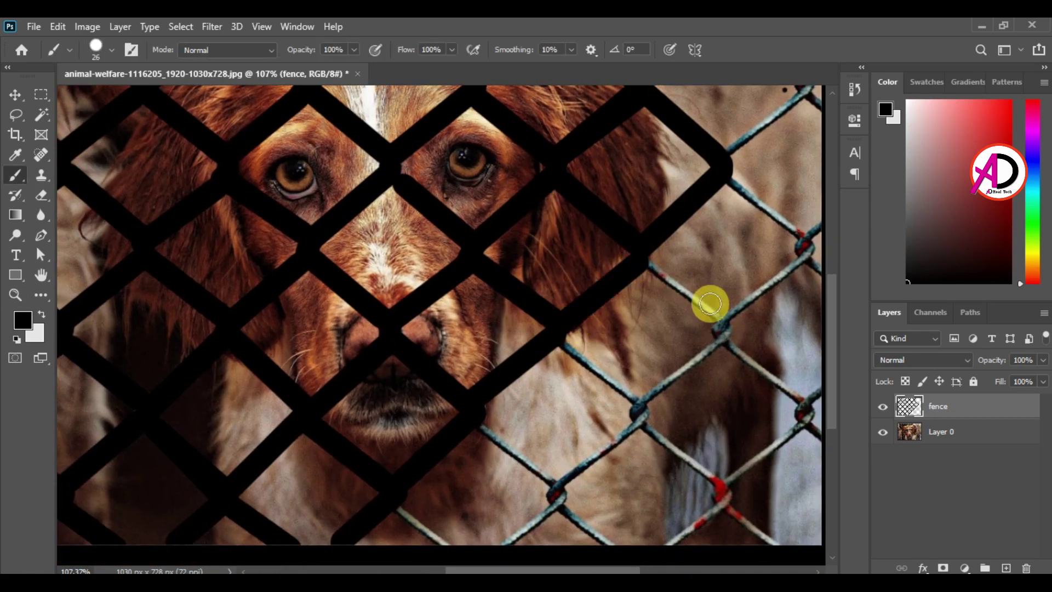
shift+click(717, 323)
shift+click(806, 247)
shift+click(732, 180)
drag(718, 309, 688, 379)
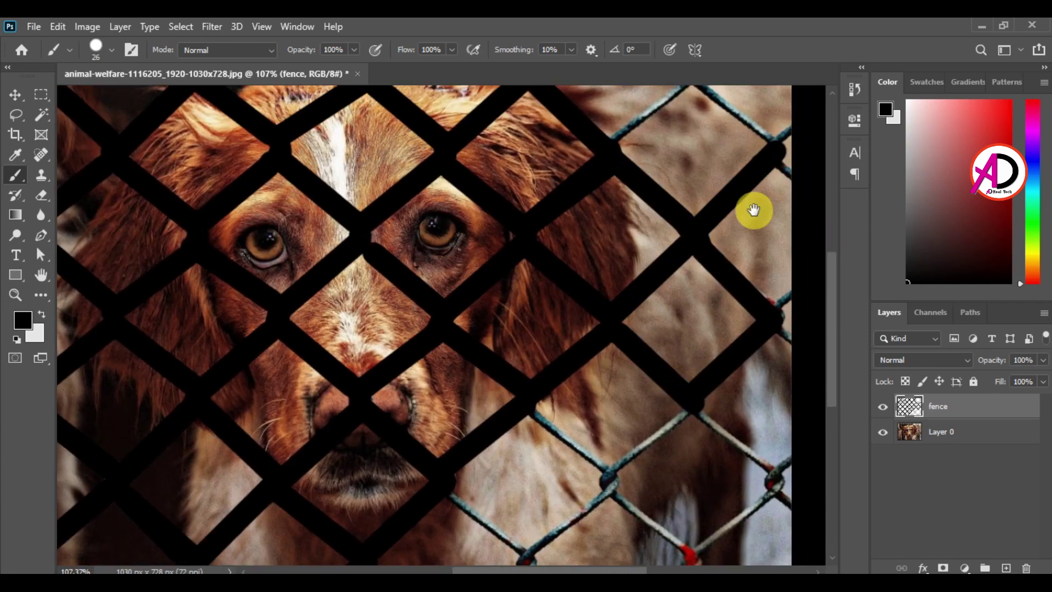
Paint the remaining wires on the pale dog's body out to the photo's right edge in black.
scroll(734, 175, up, 2)
scroll(734, 176, right, 1)
drag(766, 328, 696, 222)
drag(679, 351, 709, 155)
click(623, 229)
shift+click(702, 309)
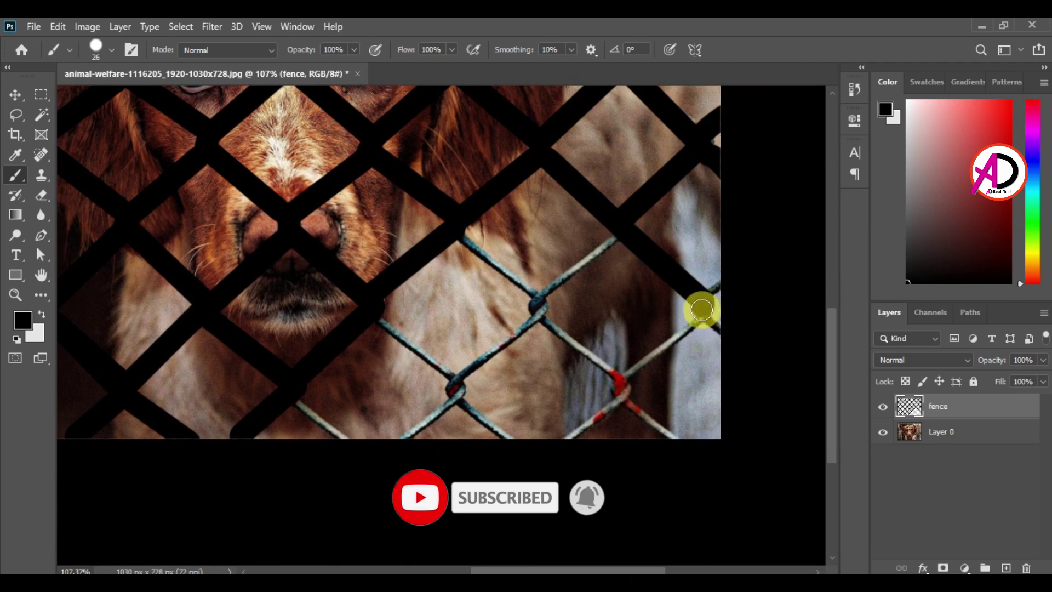
shift+click(717, 291)
Cover the wires from the right edge to the lower-right red knot and from it to the bottom edge in black.
drag(721, 333, 696, 327)
shift+click(624, 378)
shift+click(625, 403)
drag(670, 443, 630, 407)
drag(630, 406, 554, 440)
Paint black over the wires running from the knot right of the chest down to the photo's bottom edge.
shift+click(456, 400)
key(ctrl+z)
click(457, 384)
shift+click(509, 439)
click(406, 438)
mouse_move(449, 415)
mouse_down()
mouse_move(348, 437)
mouse_move(294, 405)
mouse_move(453, 383)
mouse_move(515, 348)
mouse_move(542, 313)
mouse_move(638, 383)
mouse_move(593, 288)
mouse_move(603, 249)
mouse_move(434, 244)
mouse_move(603, 352)
mouse_up()
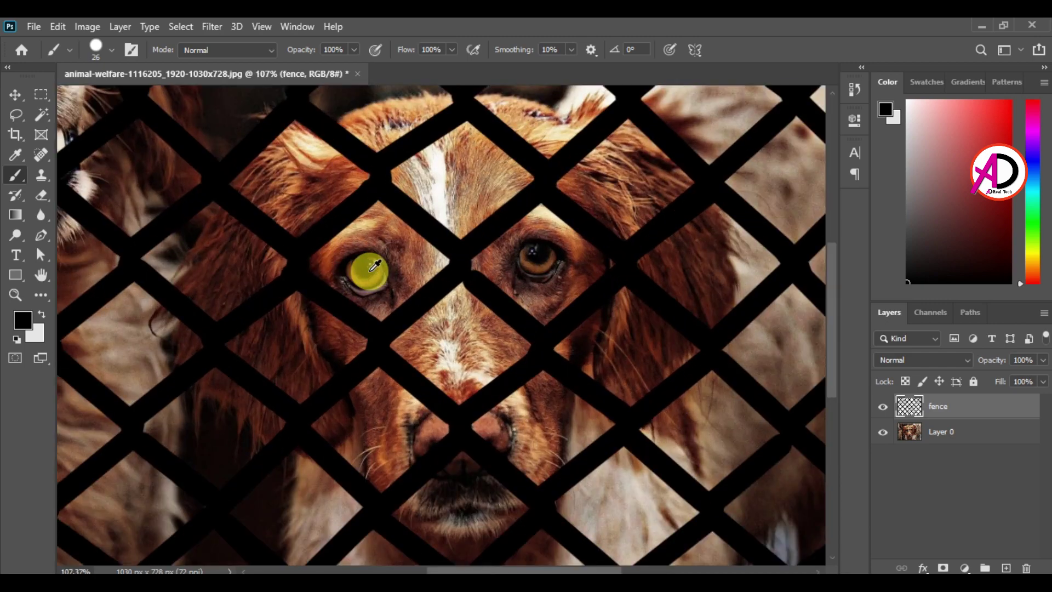
Cover the missed wire above the left ear up to the photo's top edge in black and check the whole fence.
drag(370, 270, 425, 484)
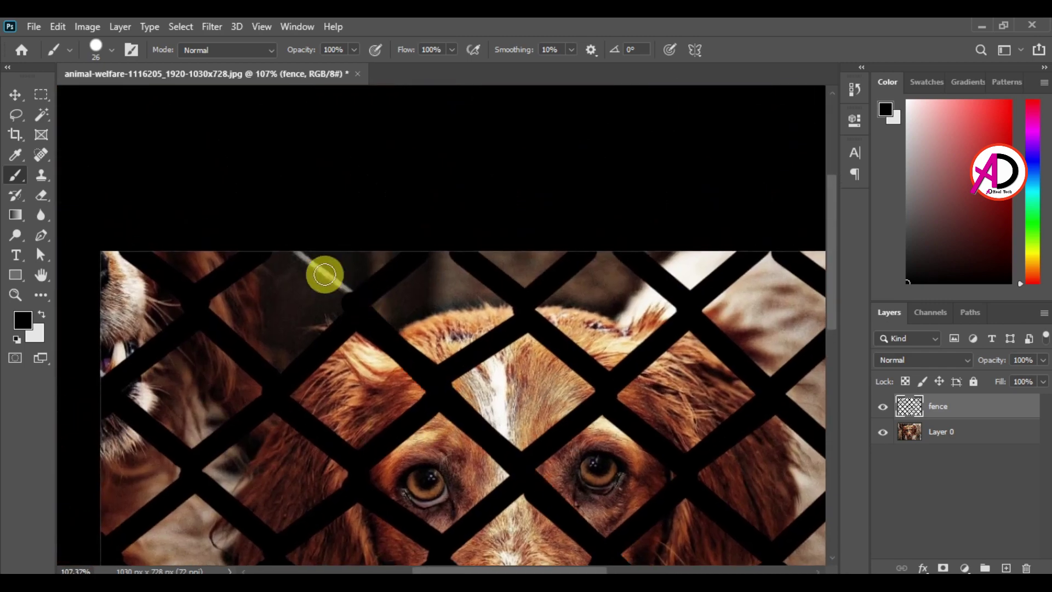
mouse_move(347, 291)
mouse_down()
mouse_move(331, 268)
mouse_move(300, 256)
mouse_up()
scroll(423, 383, down, 6)
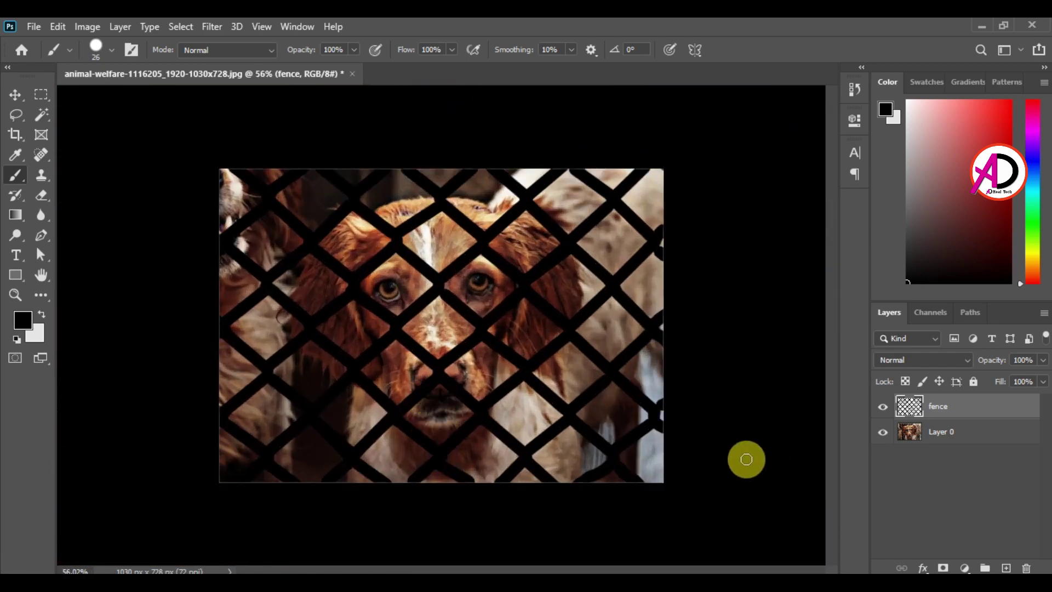
scroll(398, 363, up, 4)
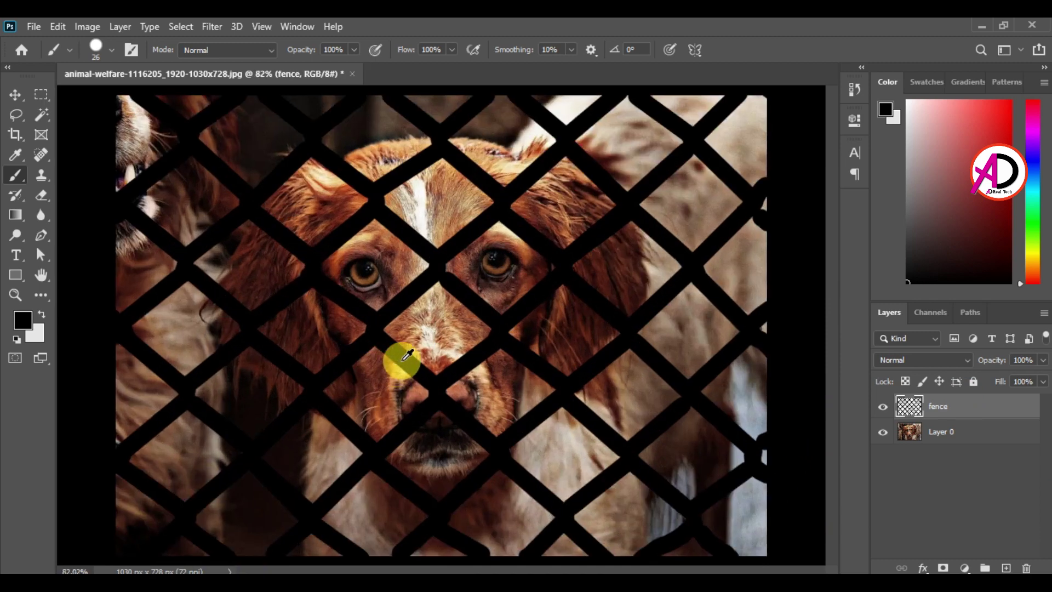
scroll(403, 366, down, 4)
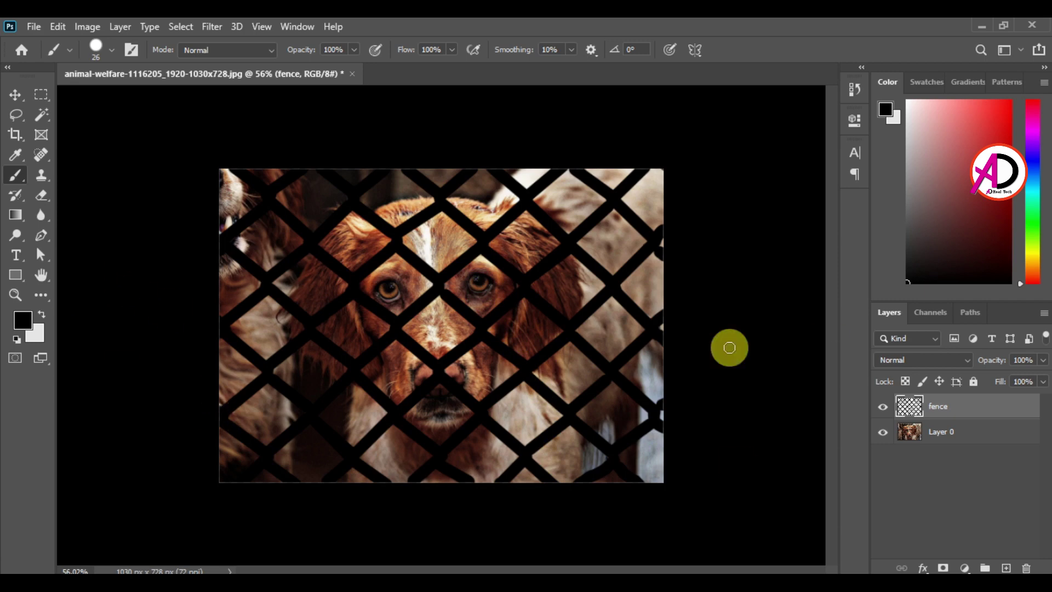
With Layer 0 active and the fence layer hidden, load the fence layer's painted strokes as a selection.
click(962, 437)
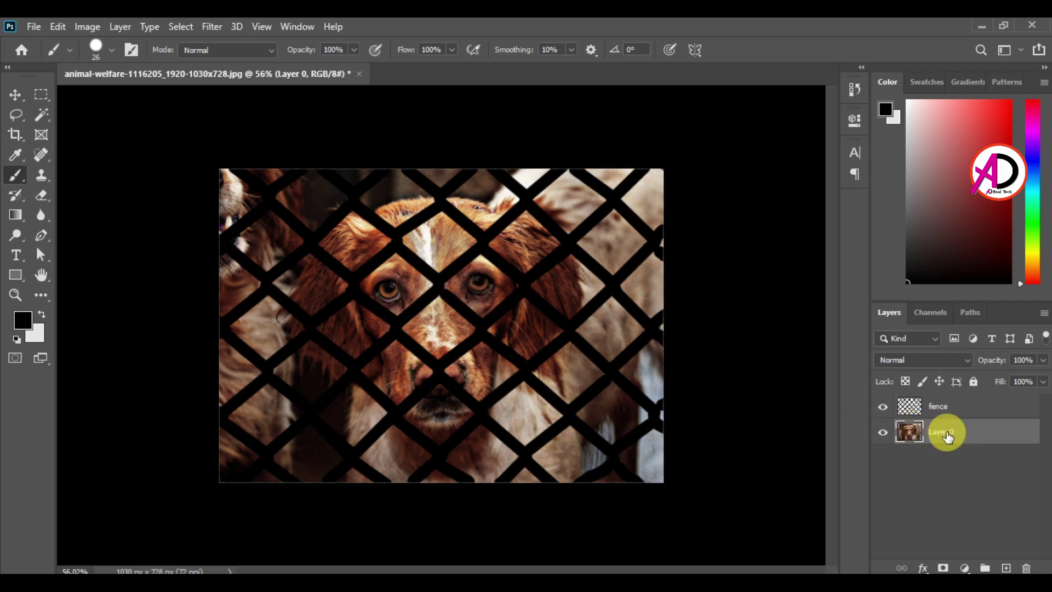
click(882, 408)
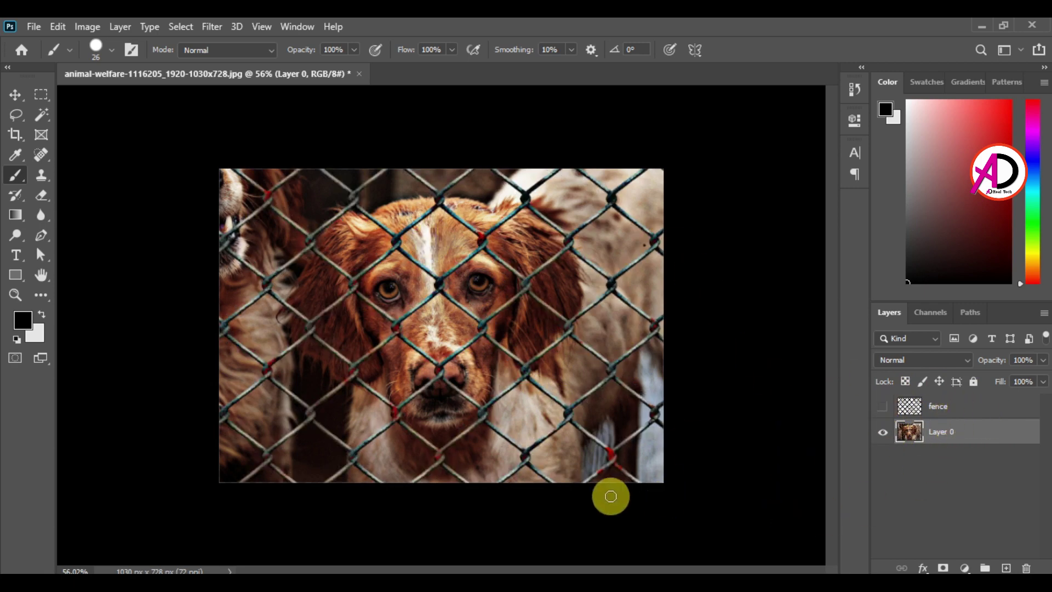
ctrl+click(908, 411)
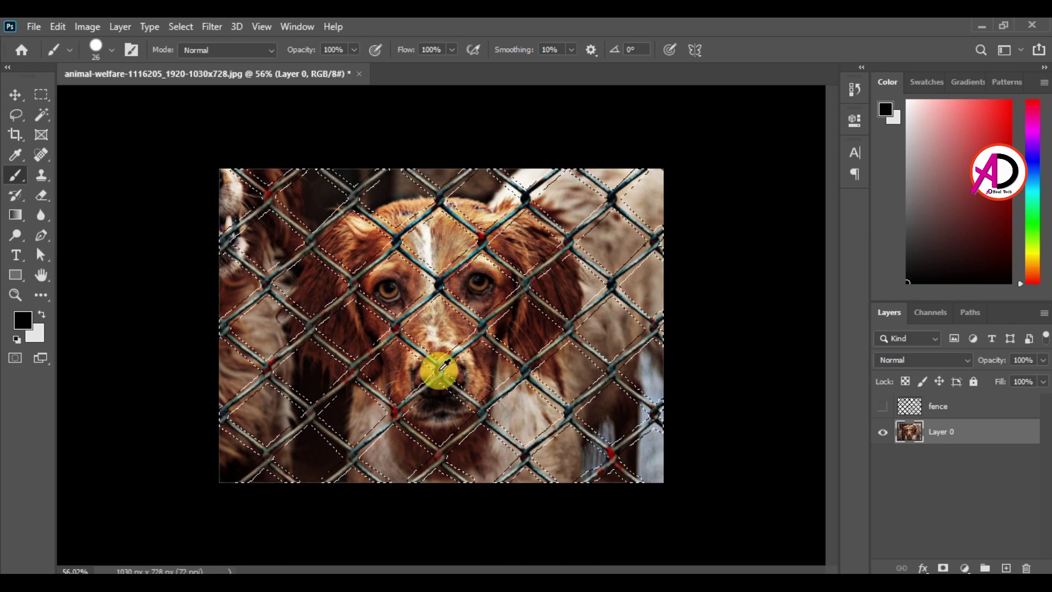
scroll(435, 369, up, 3)
scroll(622, 399, down, 3)
scroll(425, 106, up, 3)
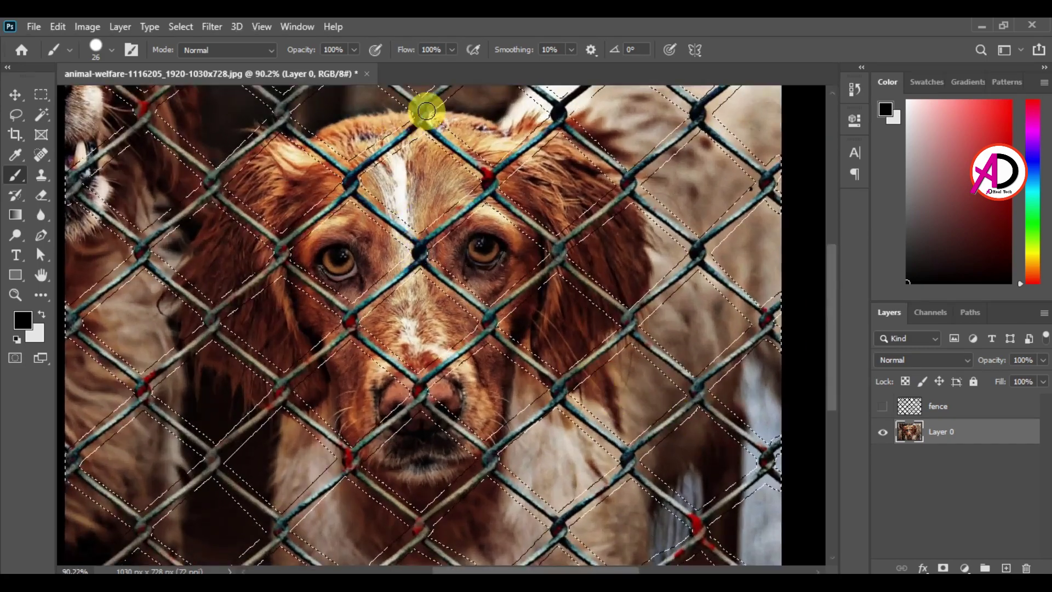
scroll(342, 258, up, 3)
scroll(348, 253, down, 3)
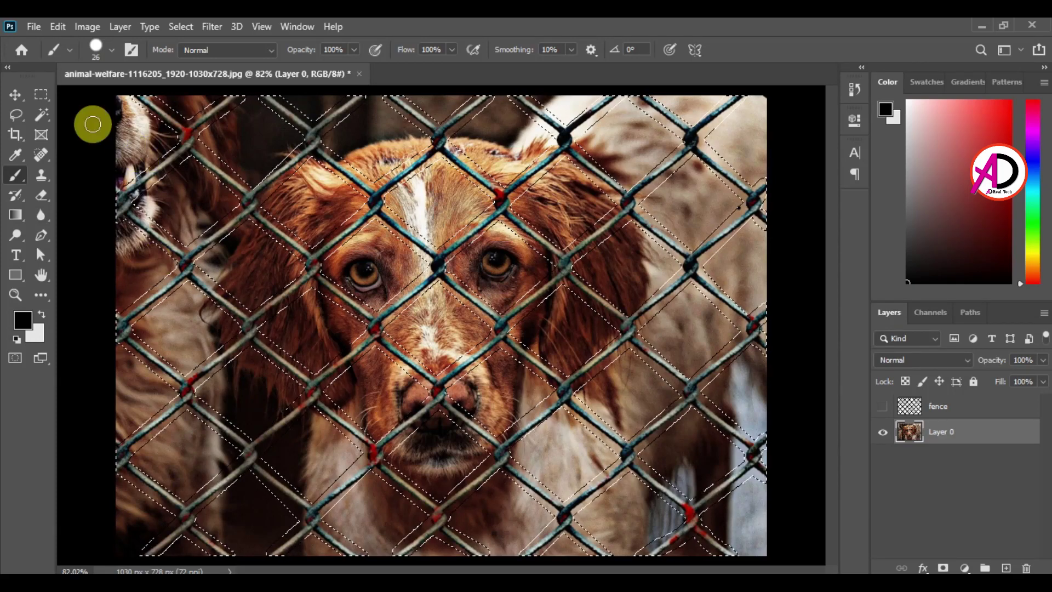
click(57, 27)
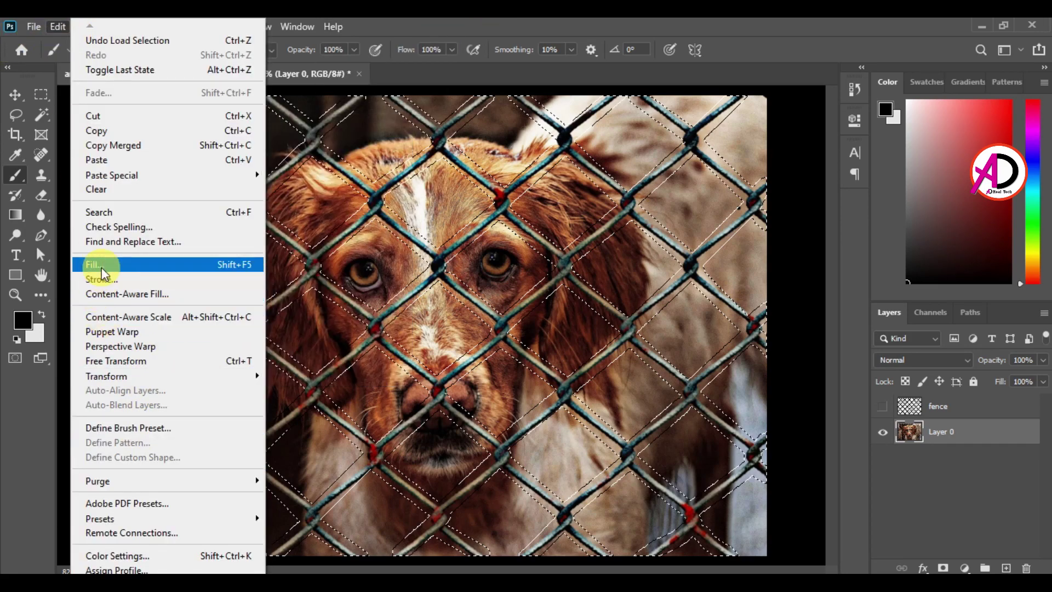
click(142, 267)
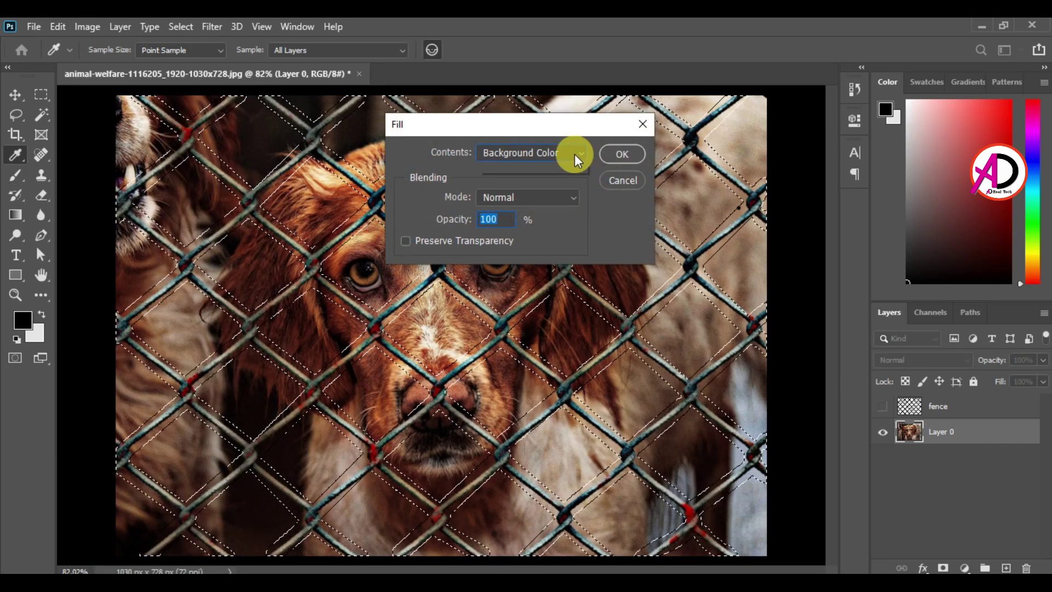
click(574, 153)
click(525, 222)
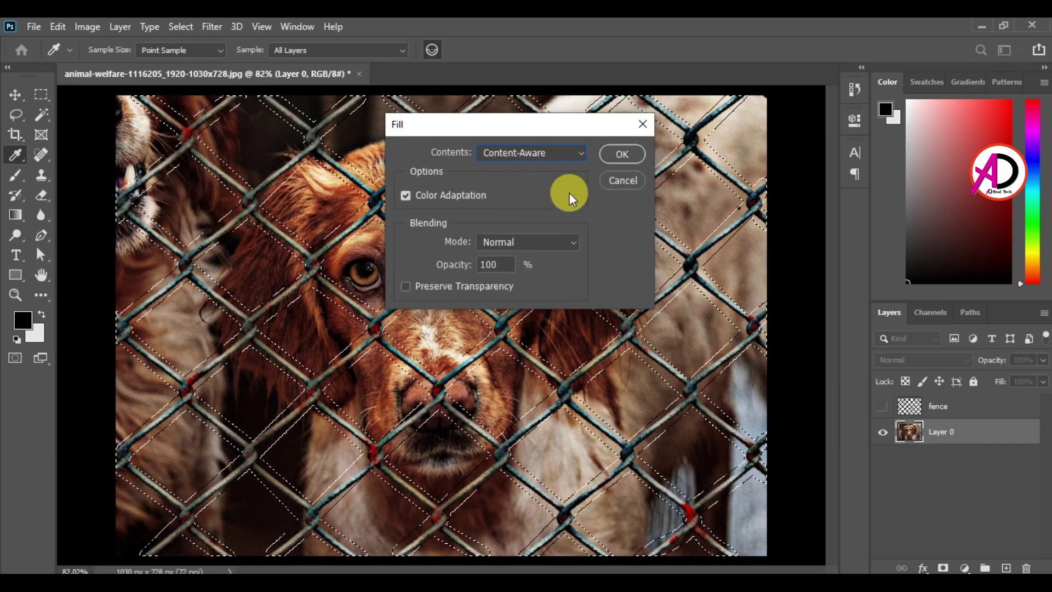
click(620, 180)
key(b)
Remove the selected fence from Layer 0 with Content-Aware Fill, outputting to a new layer, and clear the selection.
click(59, 29)
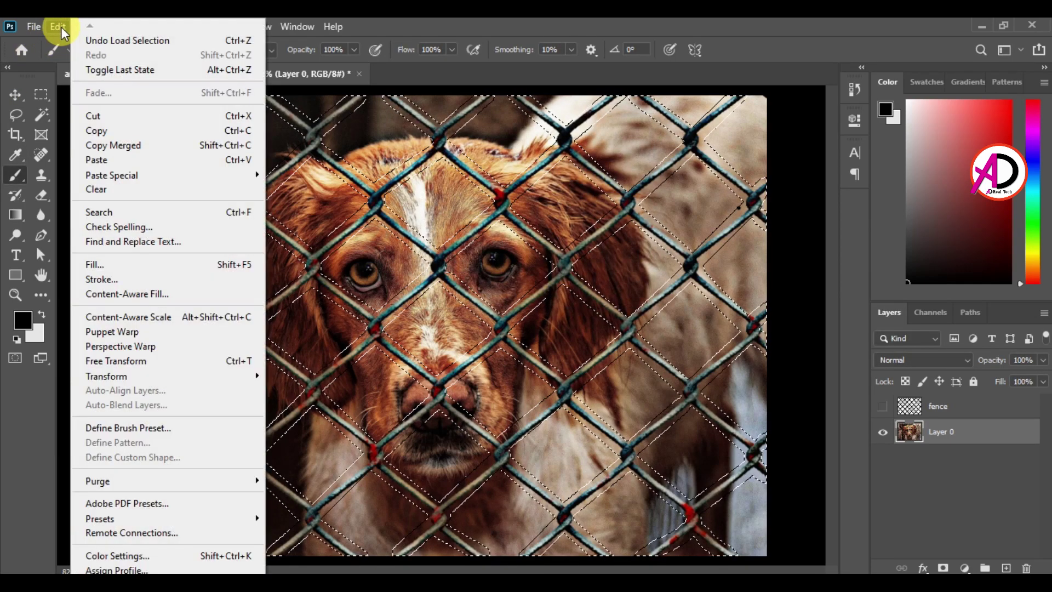
click(136, 293)
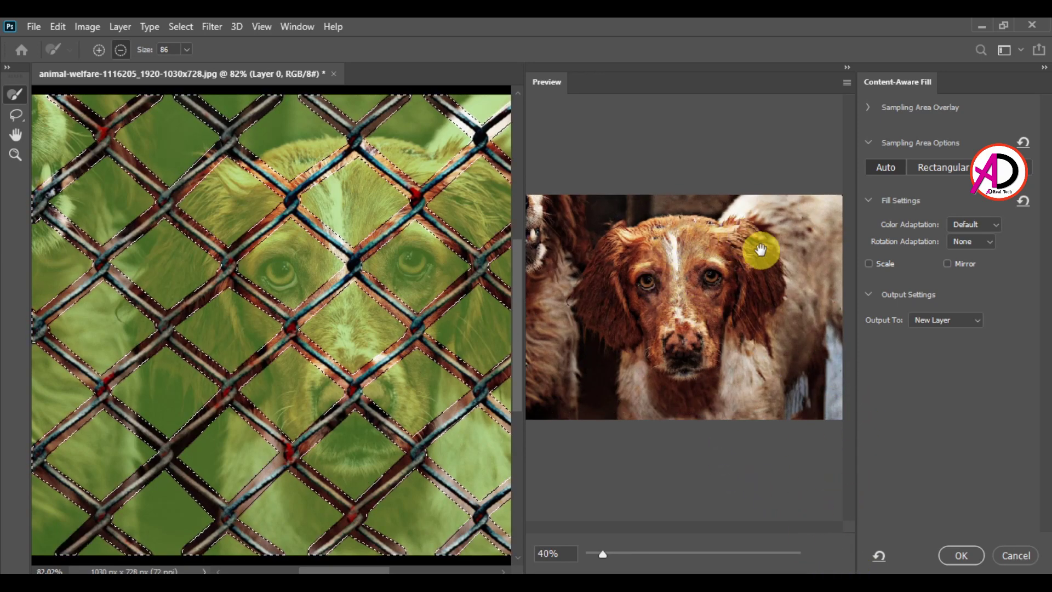
drag(605, 558, 643, 555)
drag(674, 371, 667, 349)
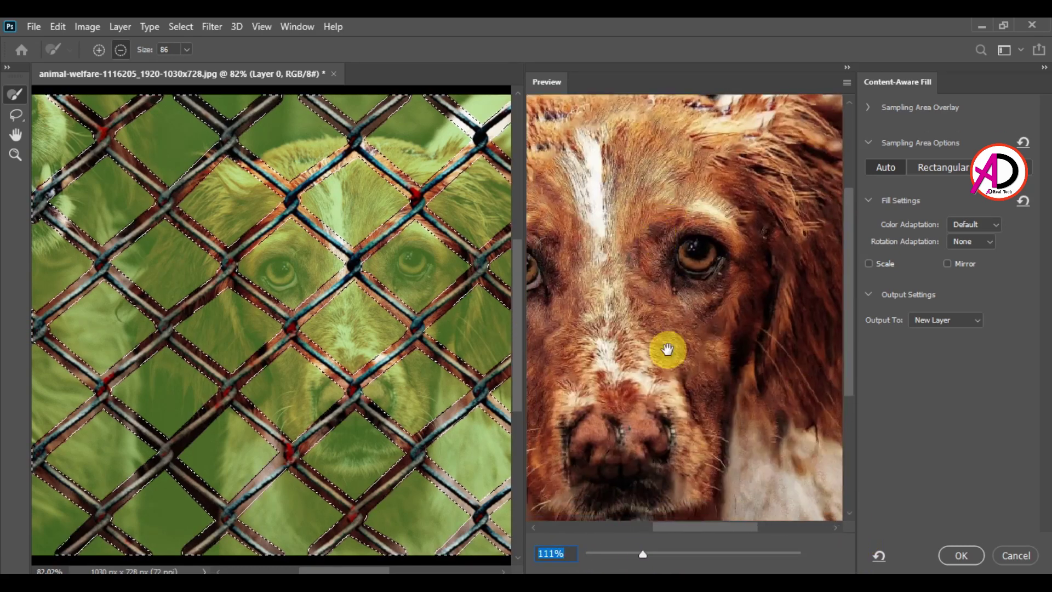
mouse_move(637, 557)
mouse_down()
mouse_move(597, 560)
mouse_move(652, 553)
mouse_up()
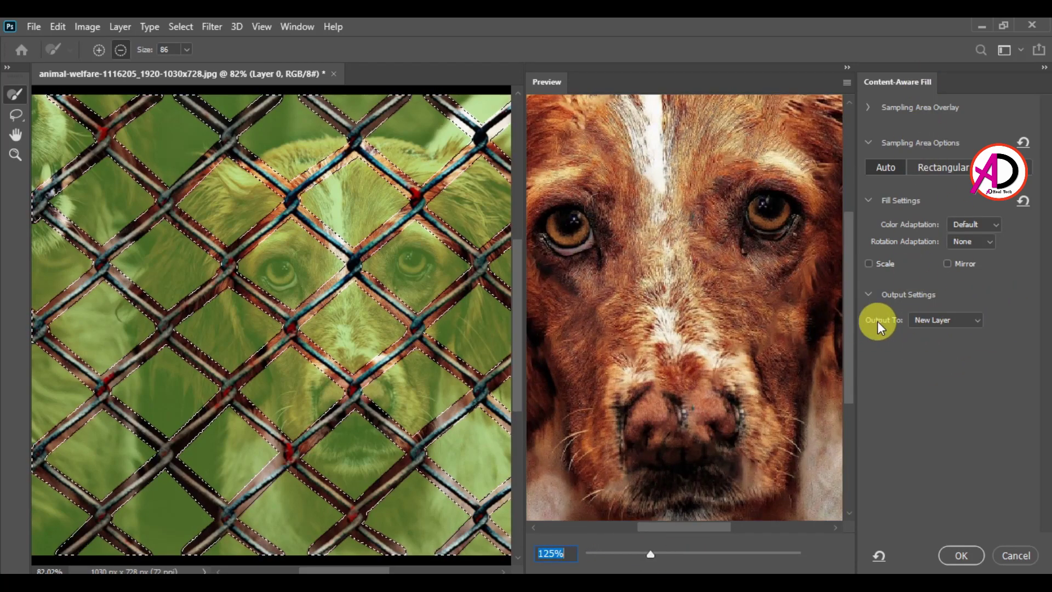
click(978, 321)
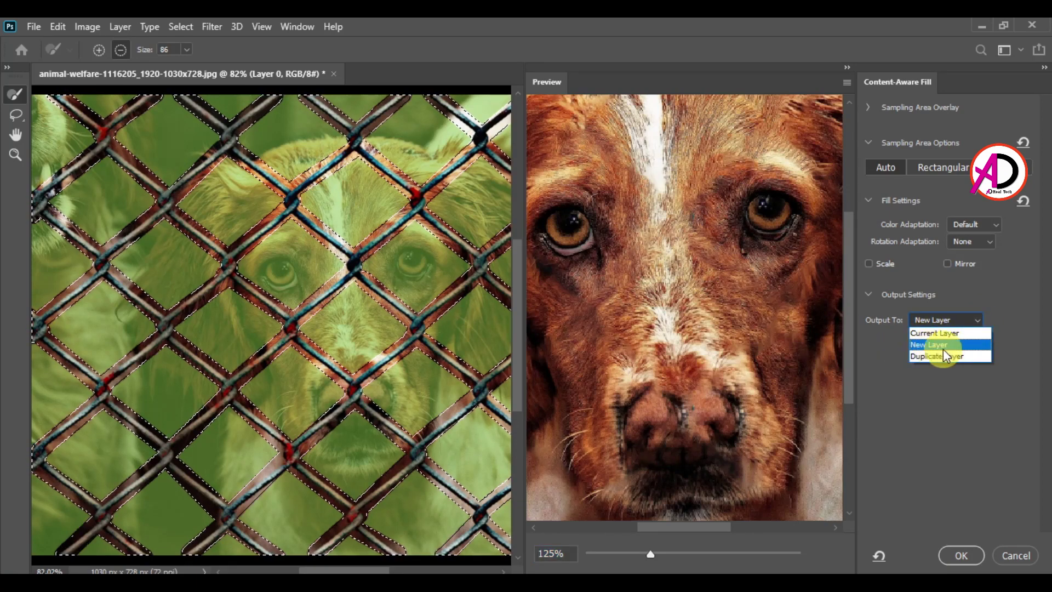
click(942, 349)
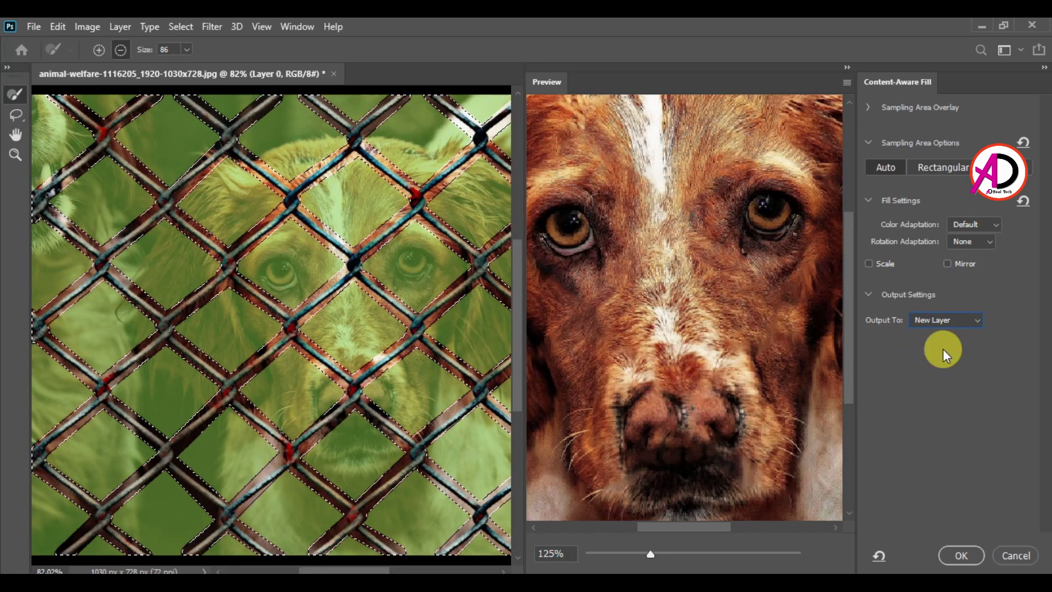
click(962, 557)
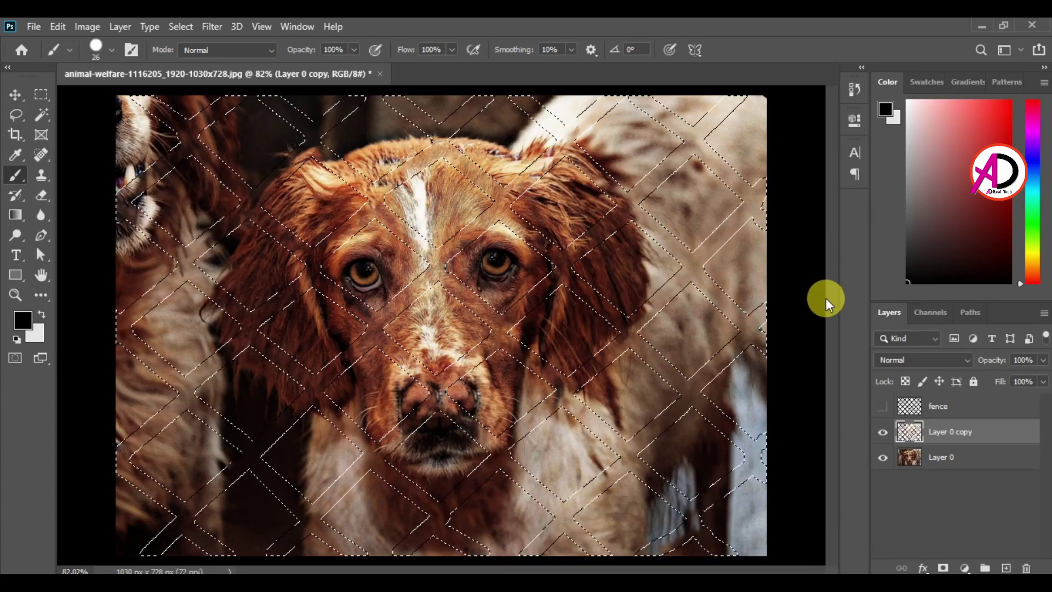
key(ctrl+d)
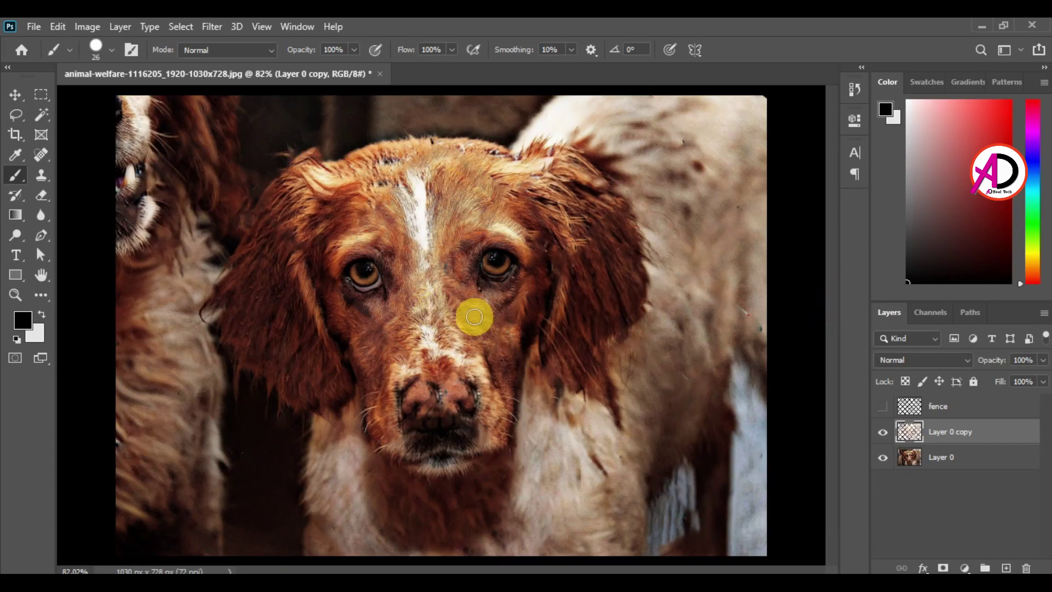
Examine the filled photo, especially the dog's face, for leftover traces of the fence.
scroll(455, 345, up, 5)
scroll(456, 355, down, 6)
scroll(458, 358, up, 2)
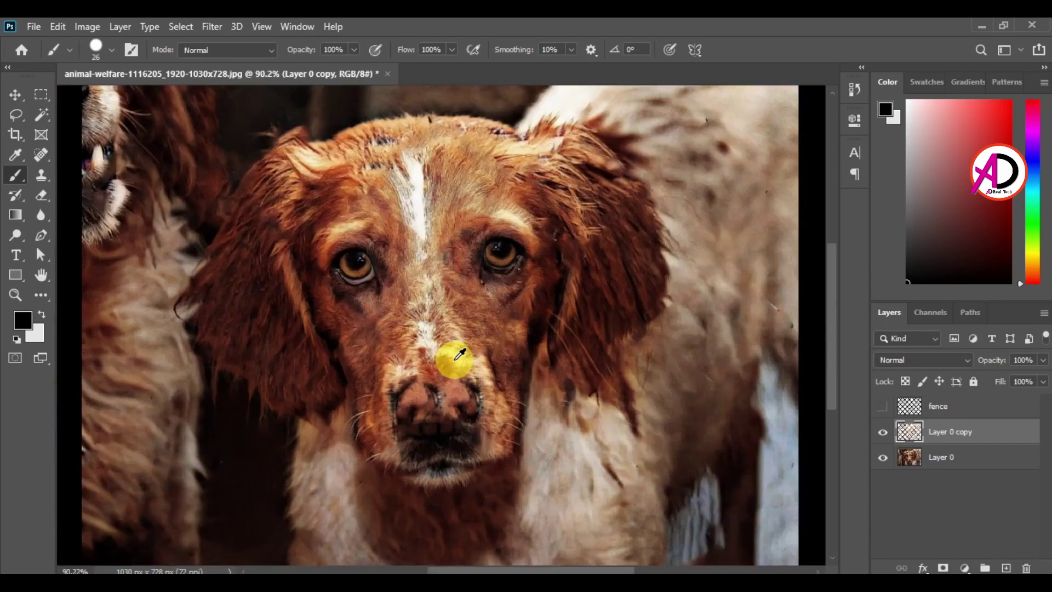
scroll(455, 362, down, 4)
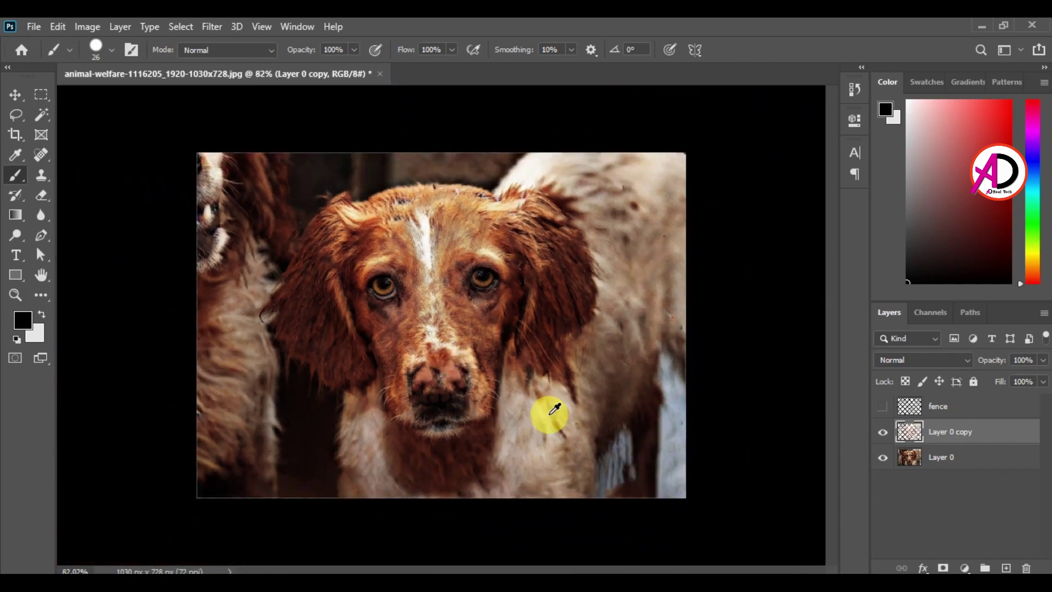
scroll(510, 312, up, 3)
mouse_move(371, 237)
mouse_down()
mouse_move(478, 360)
mouse_move(463, 361)
mouse_up()
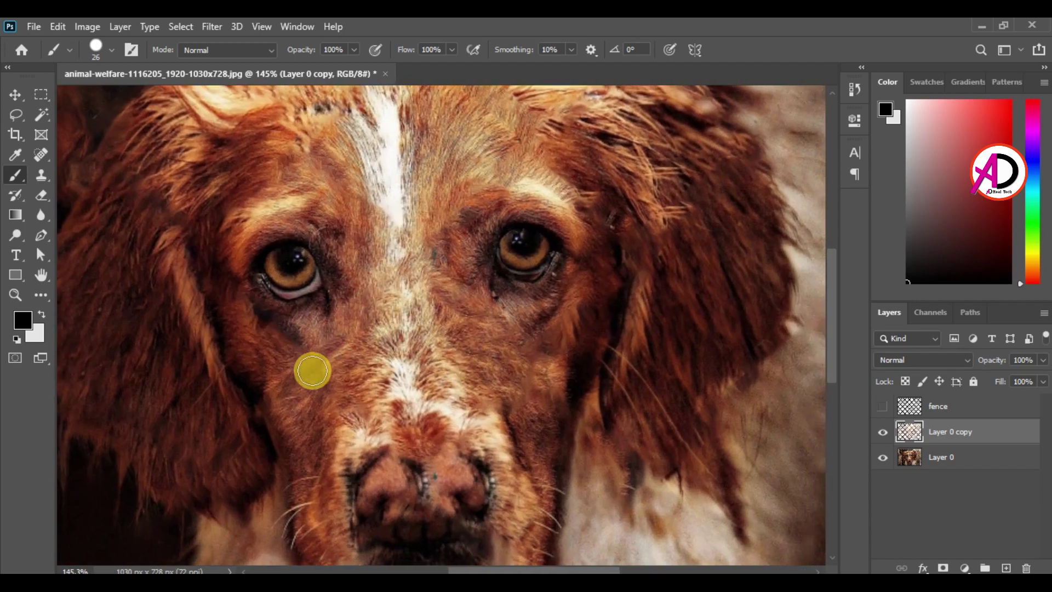
alt+click(348, 370)
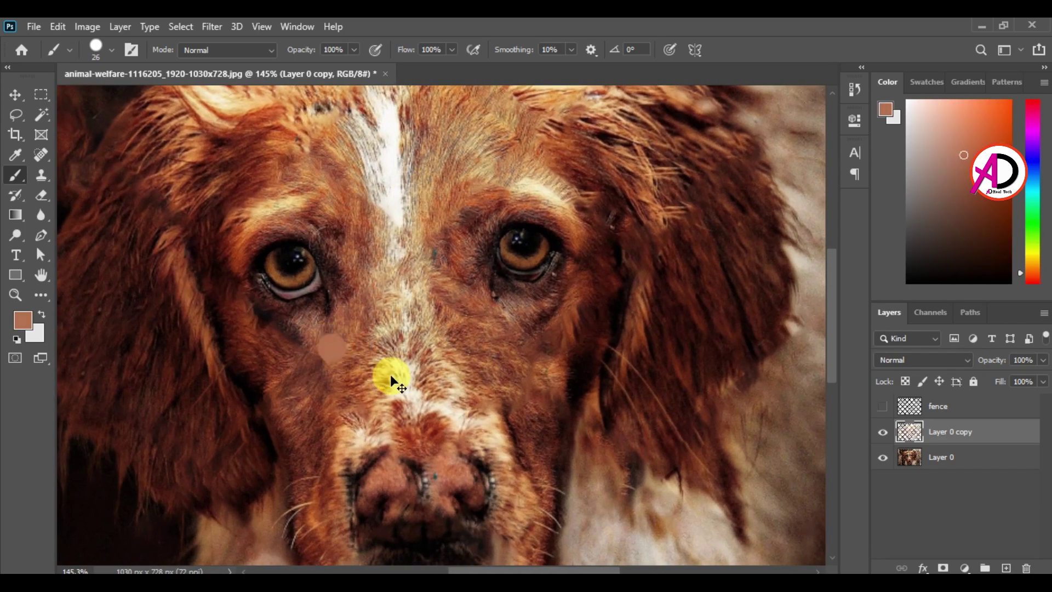
scroll(394, 375, down, 5)
scroll(239, 298, up, 4)
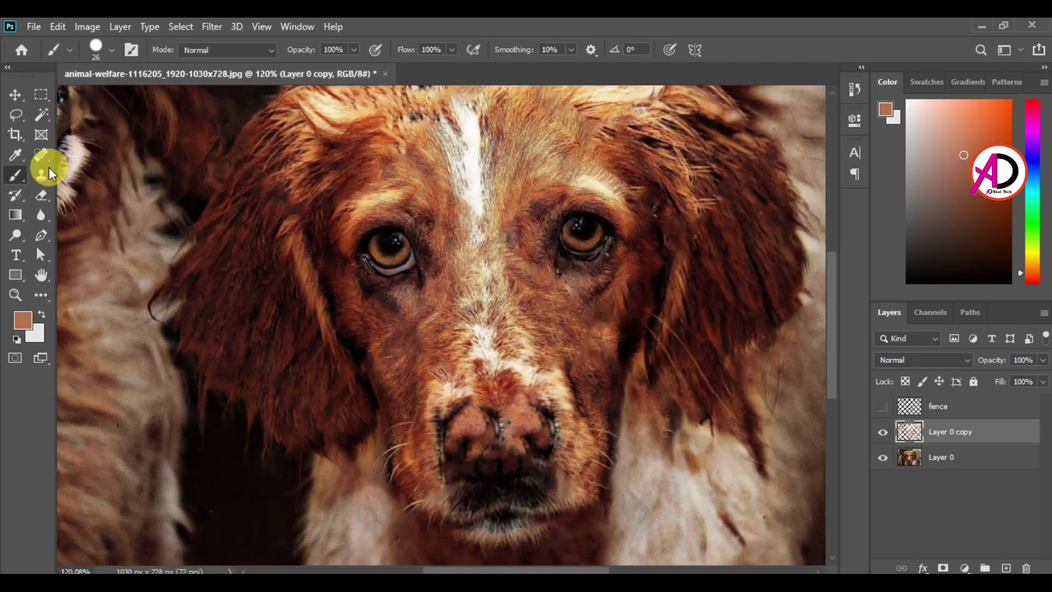
Heal the scratches and colored specks on the pale body fur beside the dog's right-hand ear with the Spot Healing Brush on Layer 0 copy.
click(41, 155)
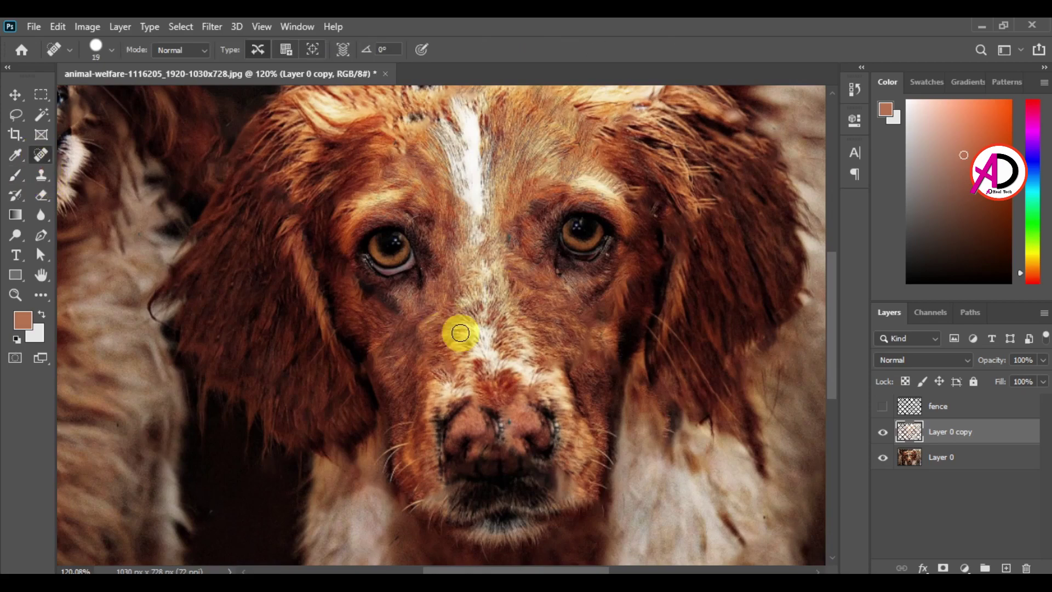
scroll(479, 394, down, 3)
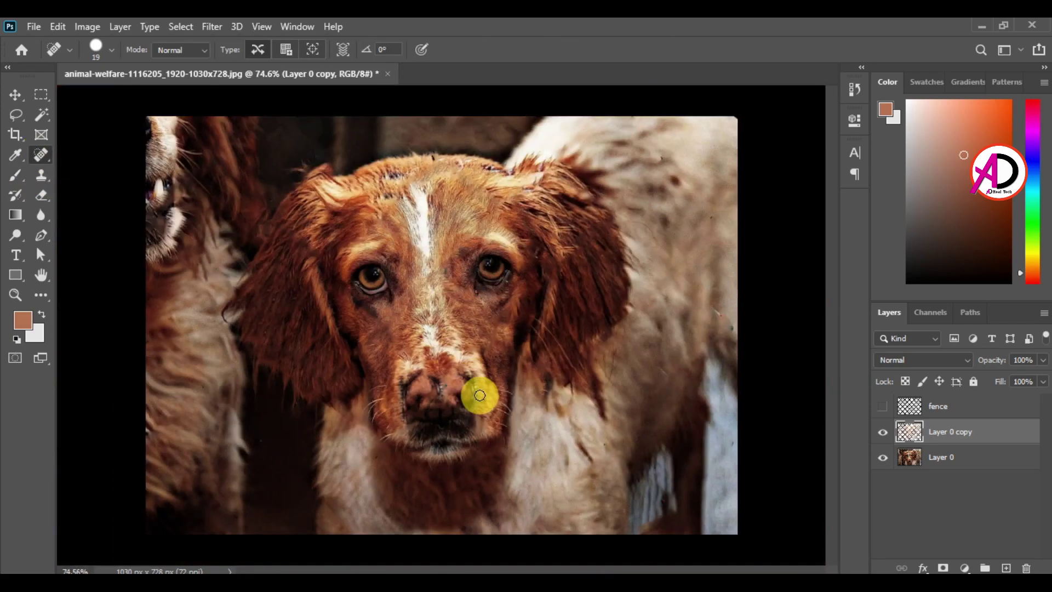
scroll(503, 433, down, 1)
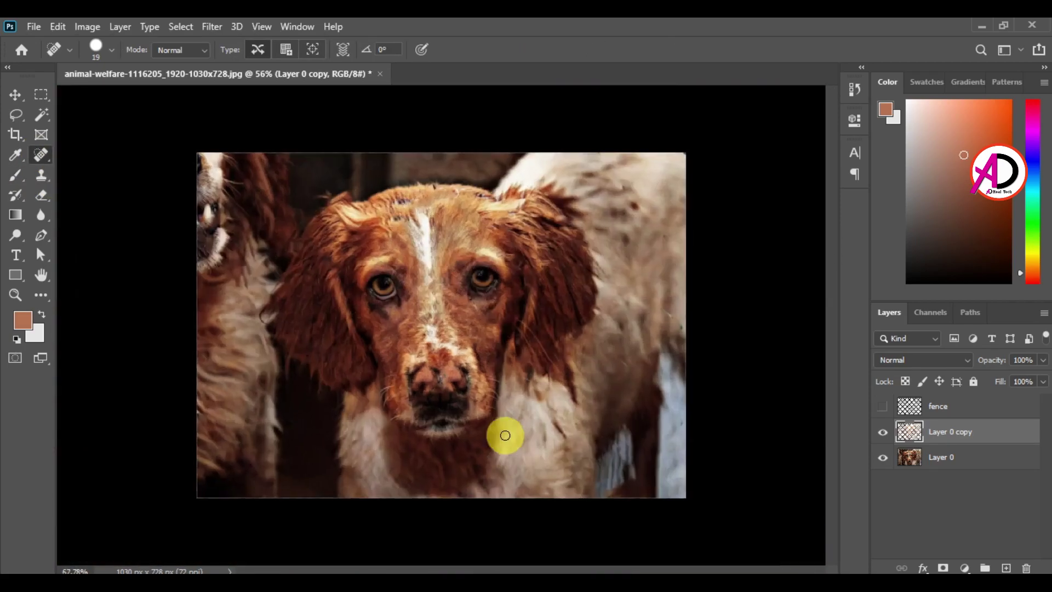
scroll(498, 414, up, 4)
scroll(499, 432, down, 3)
scroll(573, 493, up, 4)
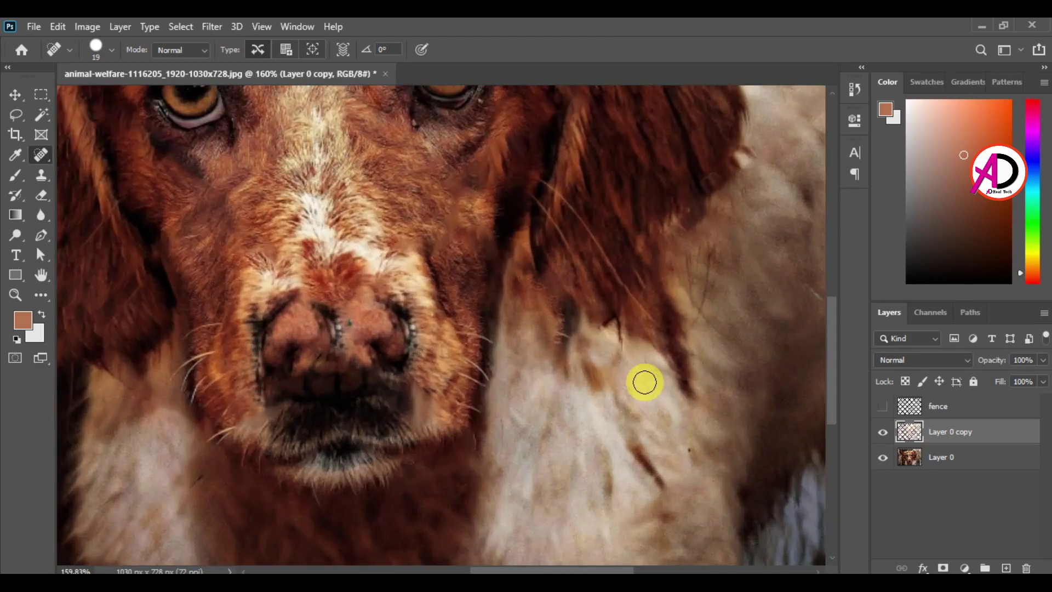
drag(565, 329, 124, 202)
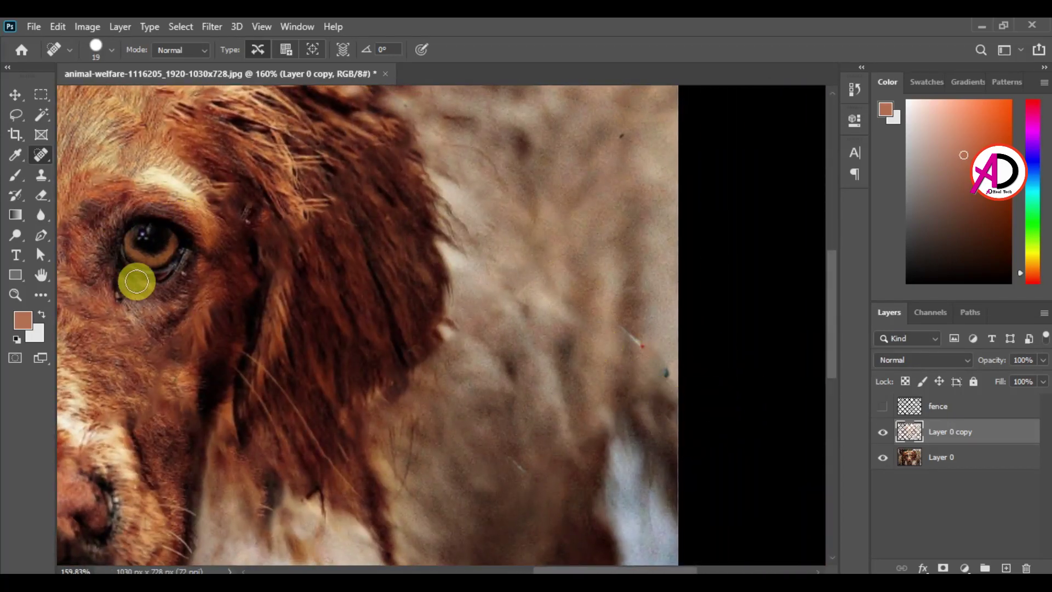
right_click(34, 157)
click(60, 157)
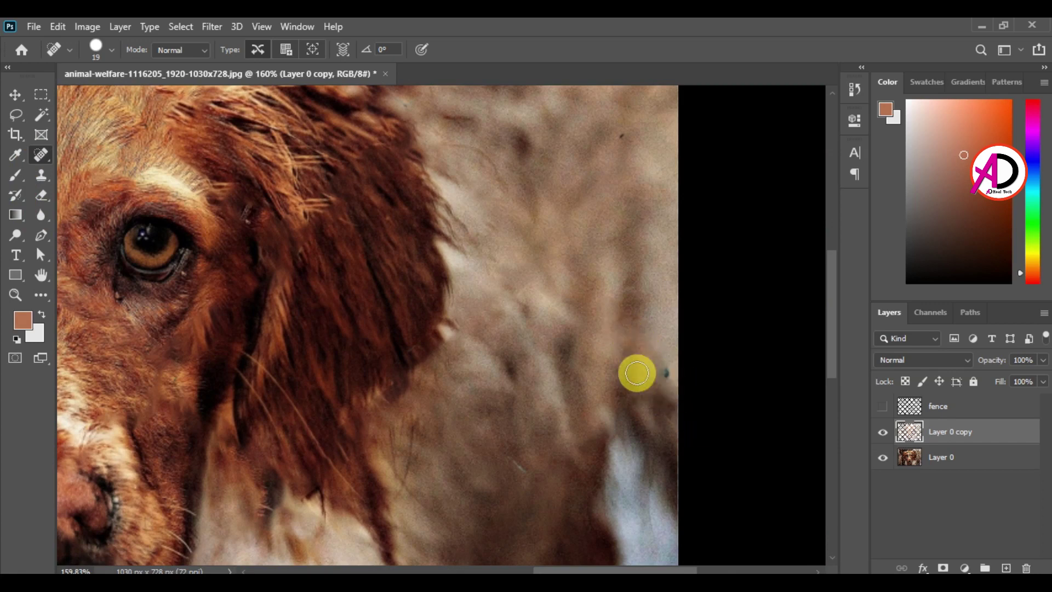
drag(609, 359, 693, 179)
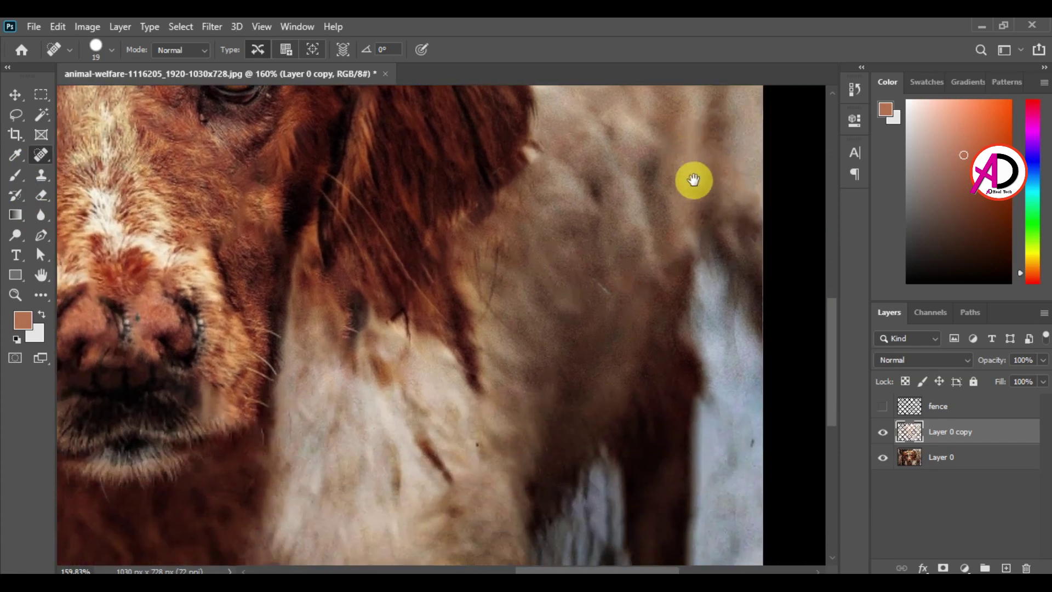
mouse_move(542, 366)
mouse_down()
mouse_move(566, 294)
mouse_move(553, 309)
mouse_up()
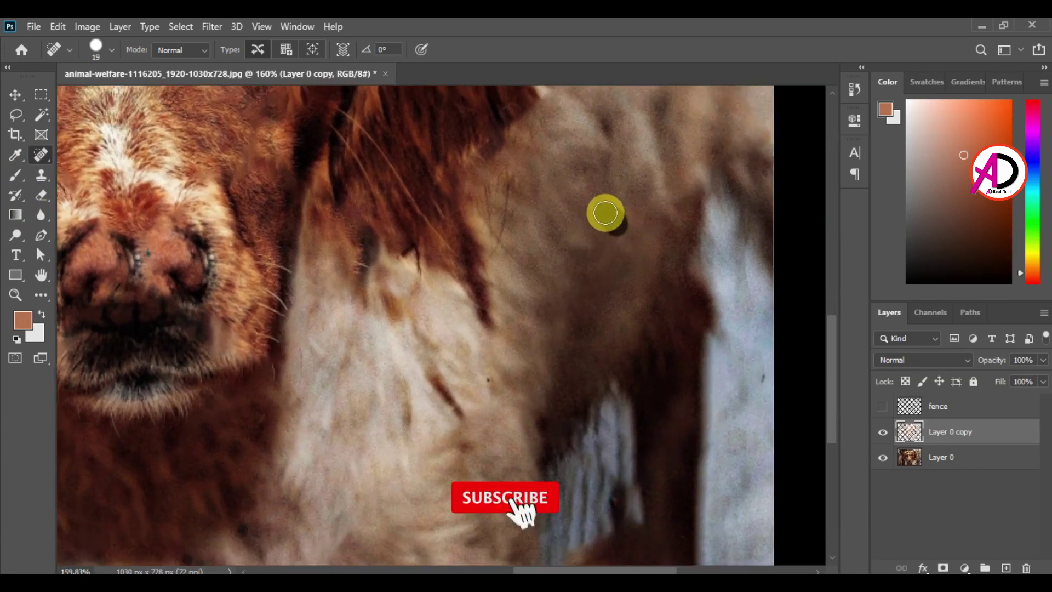
Touch up leftover marks from the lower-right background across to the neighboring dog's fur along the photo's left edge.
drag(667, 318, 743, 202)
drag(438, 315, 821, 372)
drag(329, 321, 450, 382)
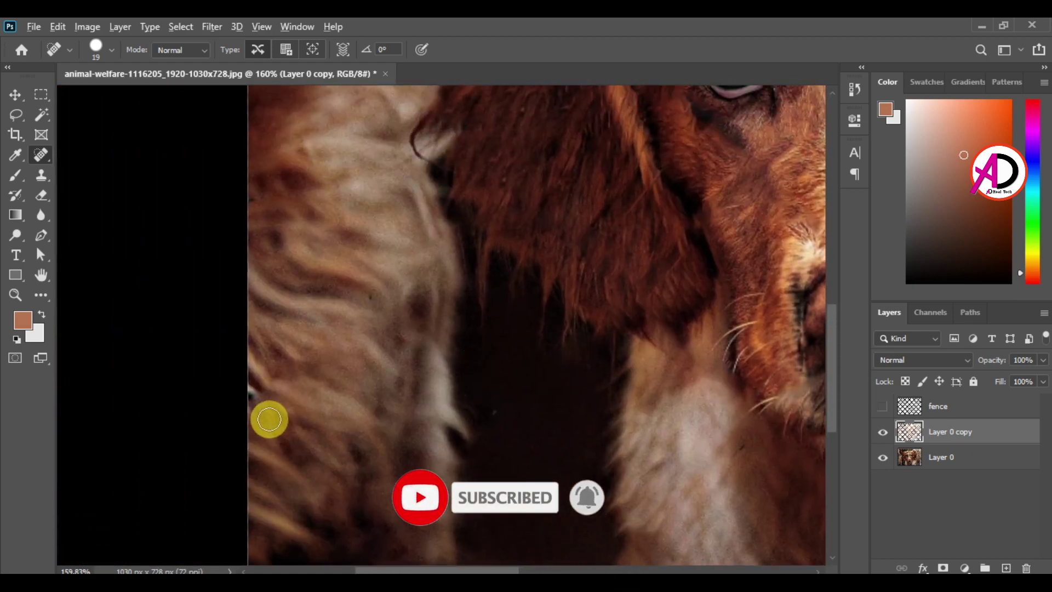
scroll(336, 538, up, 10)
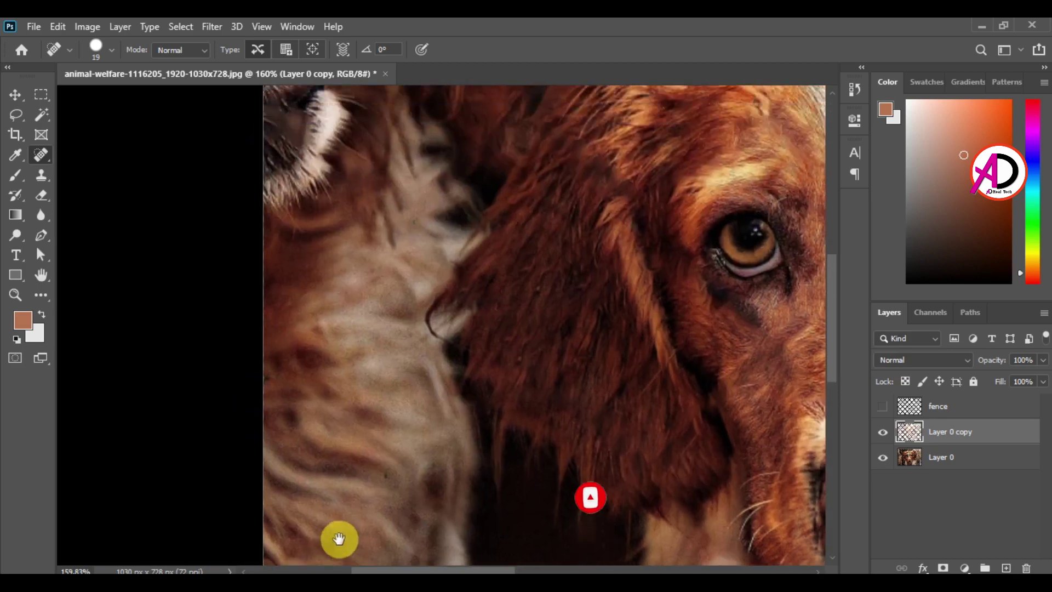
scroll(330, 567, right, 3)
mouse_move(330, 569)
mouse_down()
mouse_move(286, 388)
mouse_move(287, 399)
mouse_move(321, 399)
mouse_move(342, 500)
mouse_move(261, 436)
mouse_move(270, 512)
mouse_move(148, 482)
mouse_move(126, 522)
mouse_up()
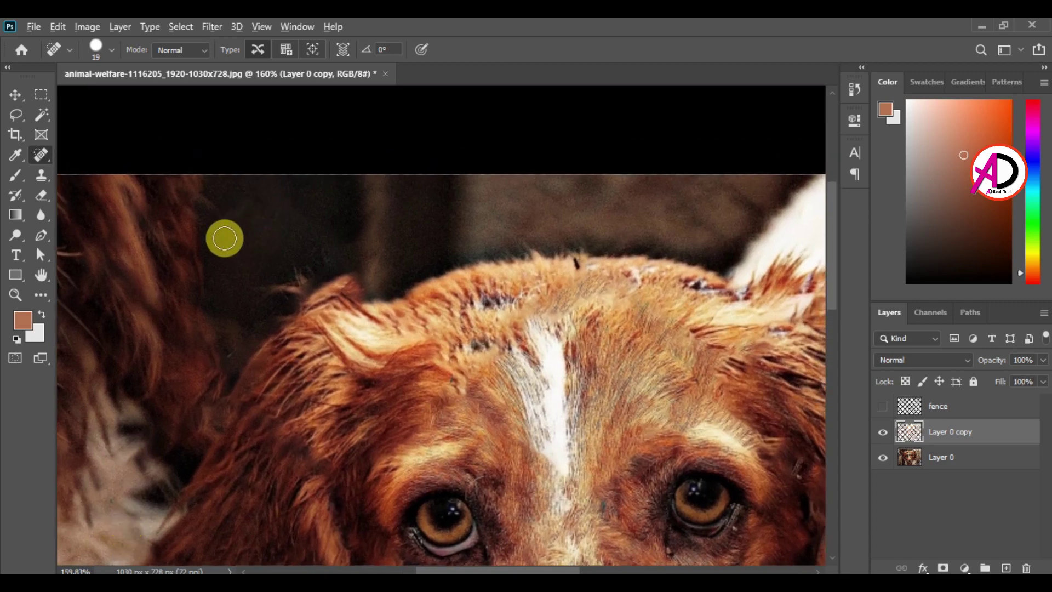
Heal the blemish in the dark background above the dog's left-hand ear and check the whole photo.
drag(204, 201, 239, 218)
scroll(329, 296, down, 5)
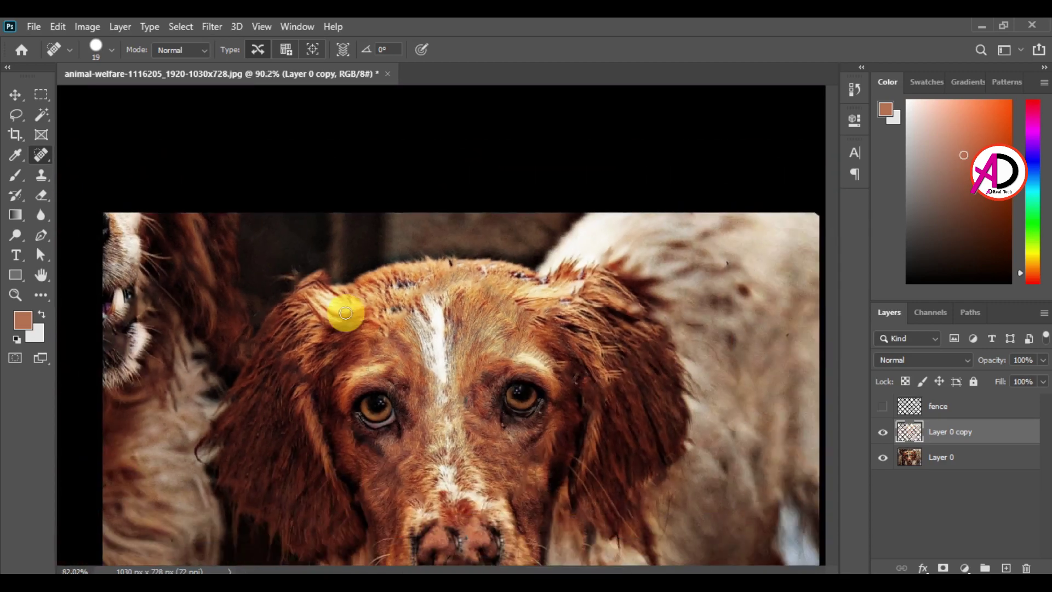
scroll(505, 378, up, 2)
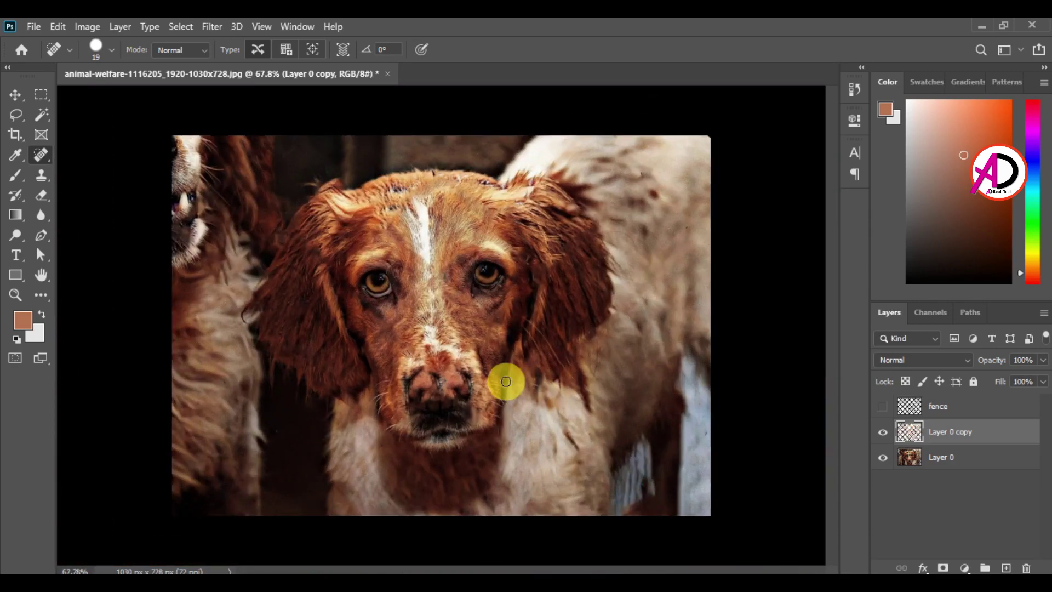